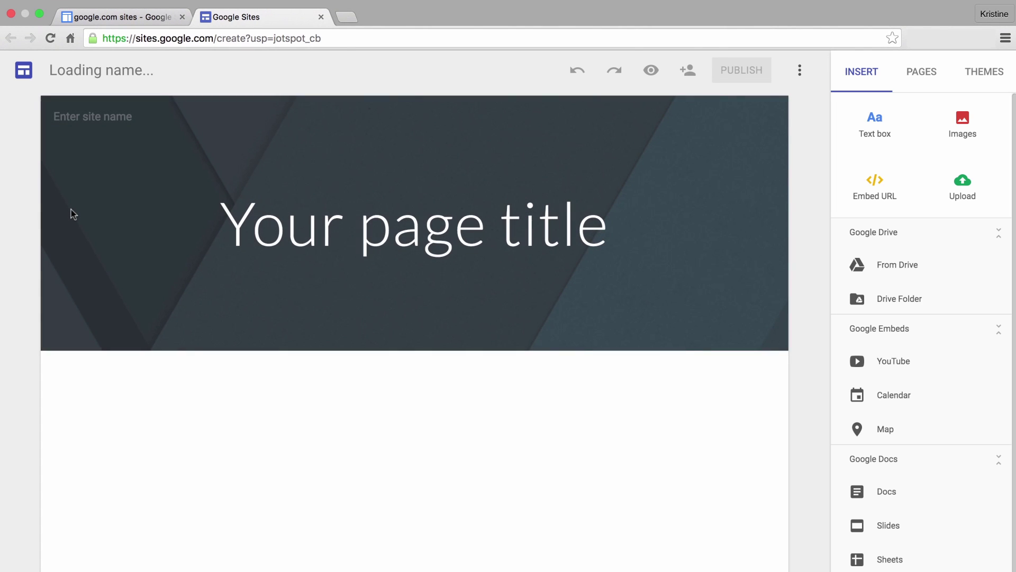
Step: Replace the placeholder page title with 'Design & Work Environment'
click(233, 225)
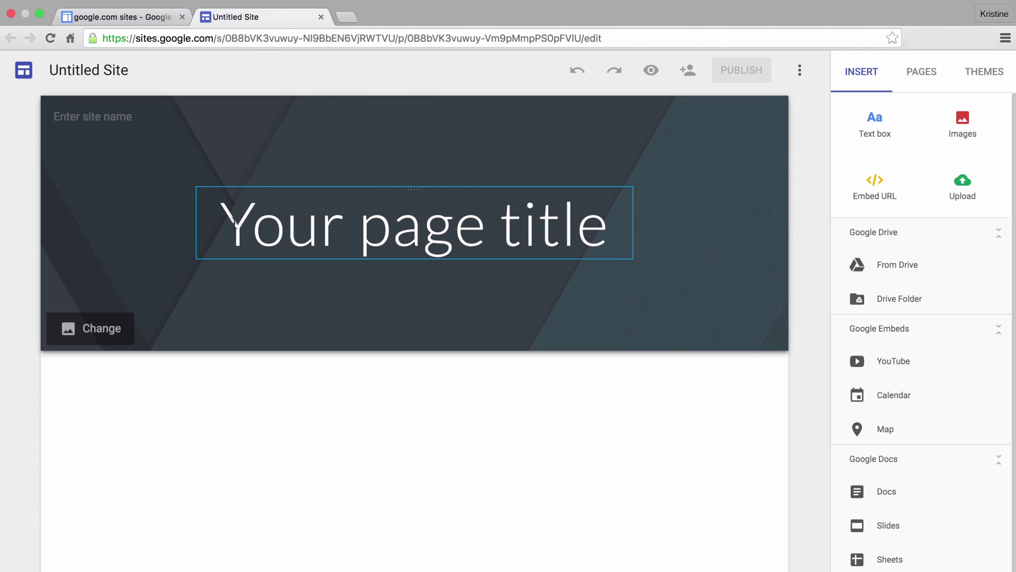
double_click(233, 224)
text(Design & Work Environment)
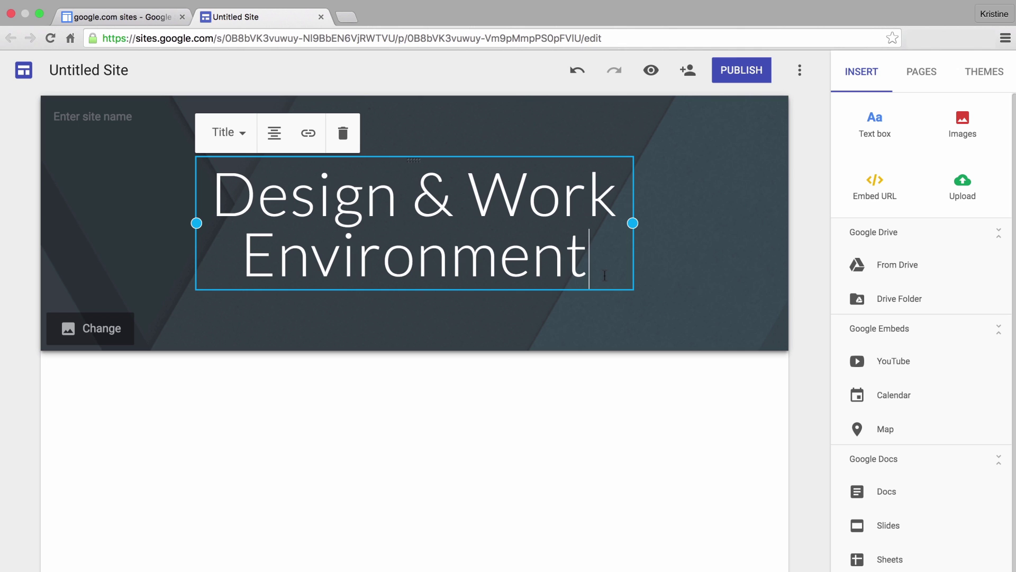
Step: Change the header background to the grey diagonal-striped gallery image
click(102, 329)
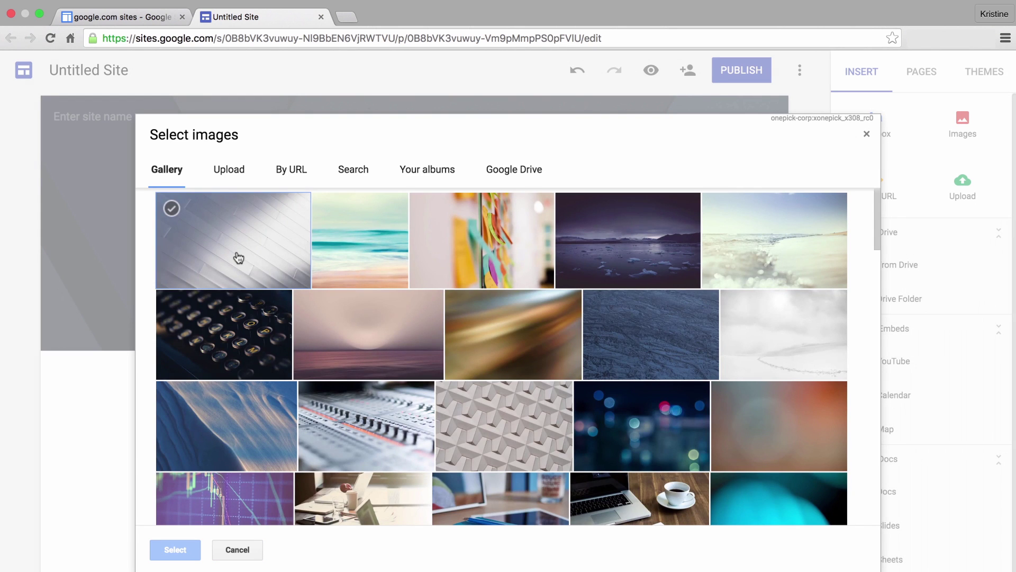
click(234, 257)
click(175, 550)
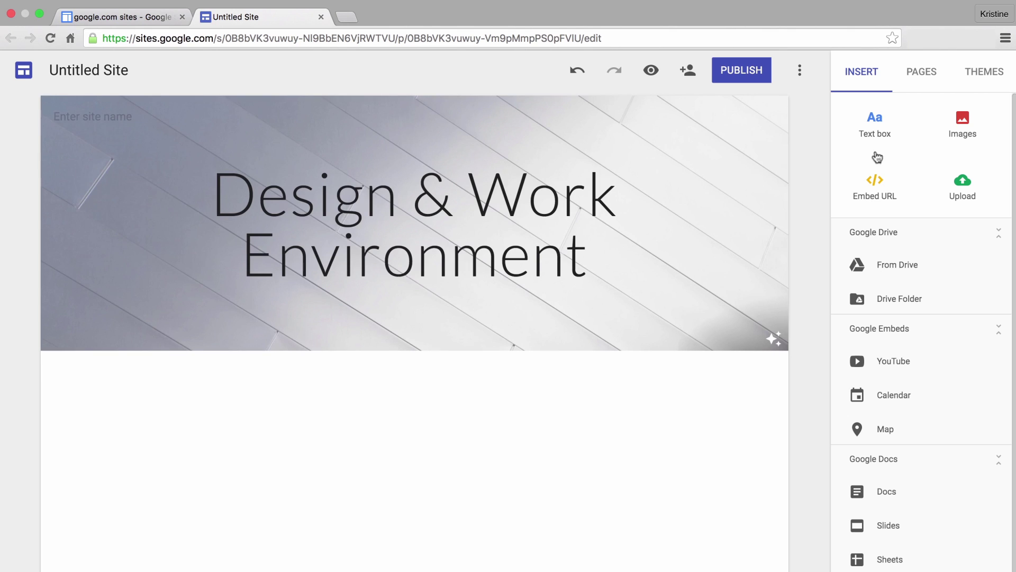
Step: Add 'Design-conscious work spaces improve productivity.' as a narrower Heading text box
click(875, 127)
text(D)
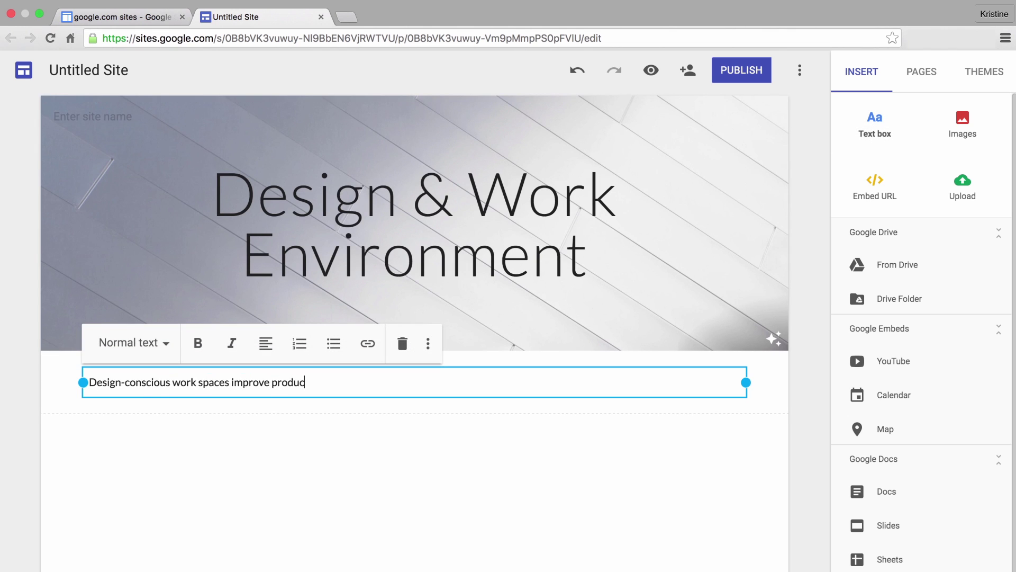
click(134, 343)
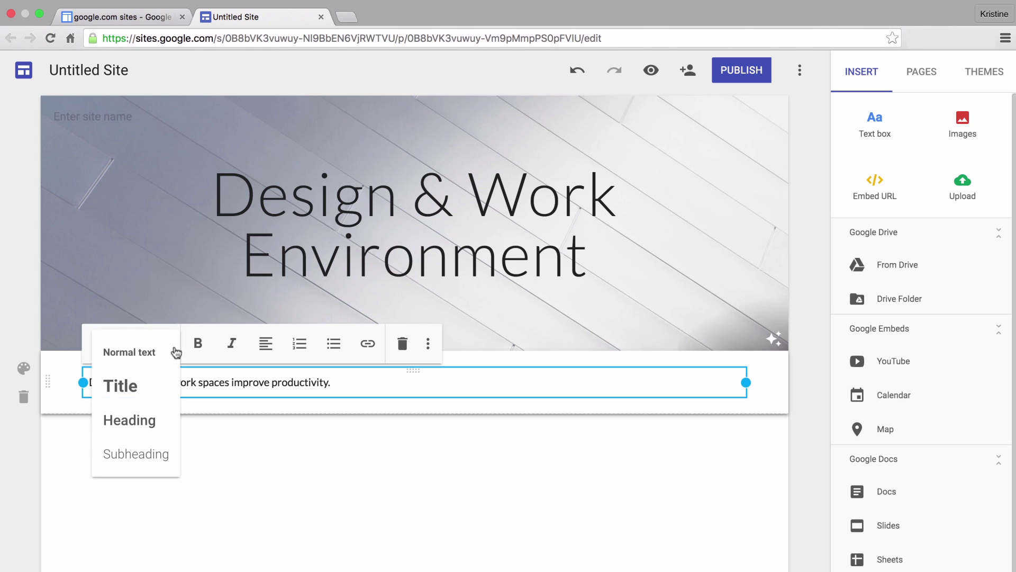
click(129, 420)
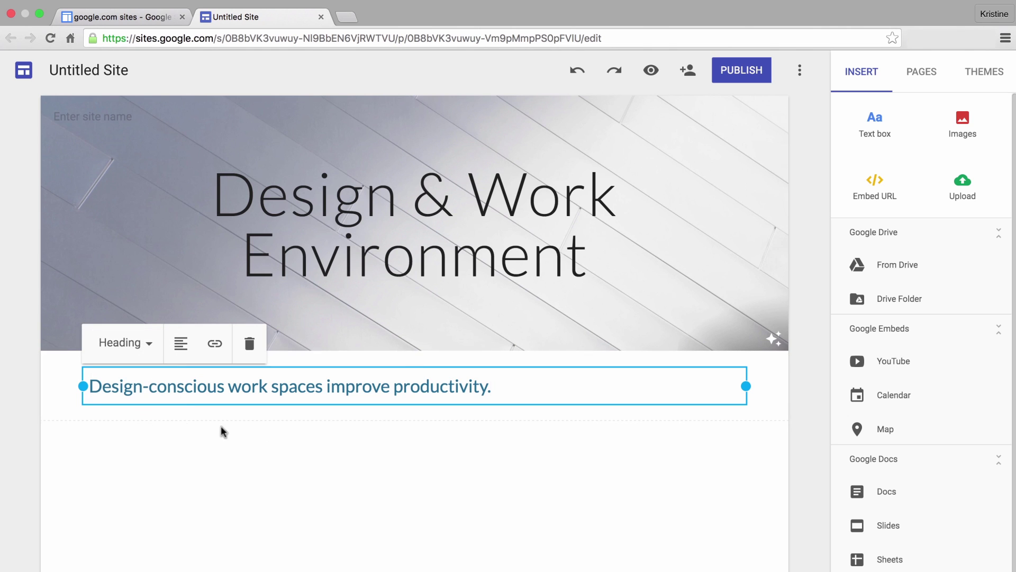
mouse_move(746, 386)
mouse_down()
mouse_move(360, 407)
mouse_move(690, 397)
mouse_up()
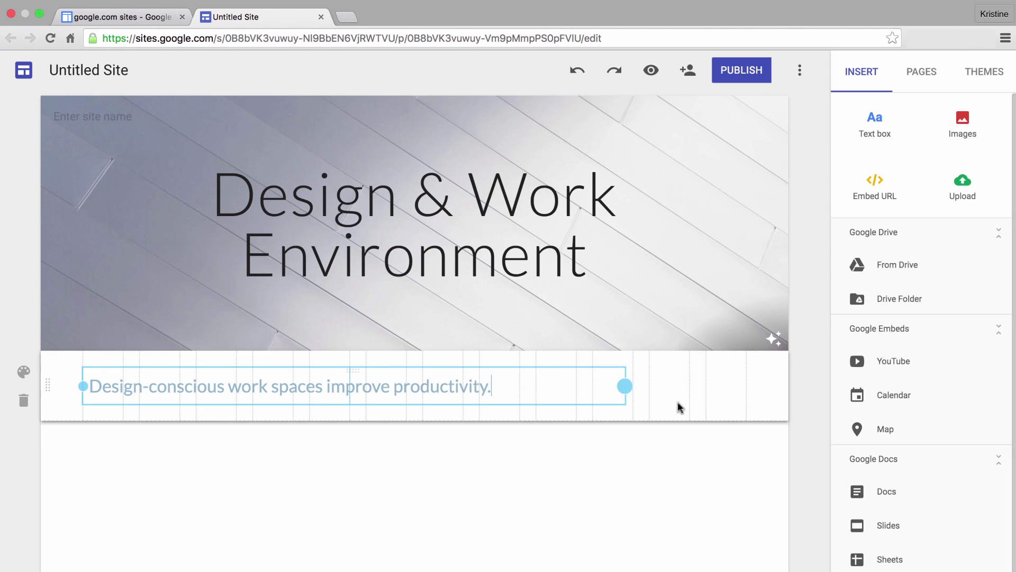
click(765, 398)
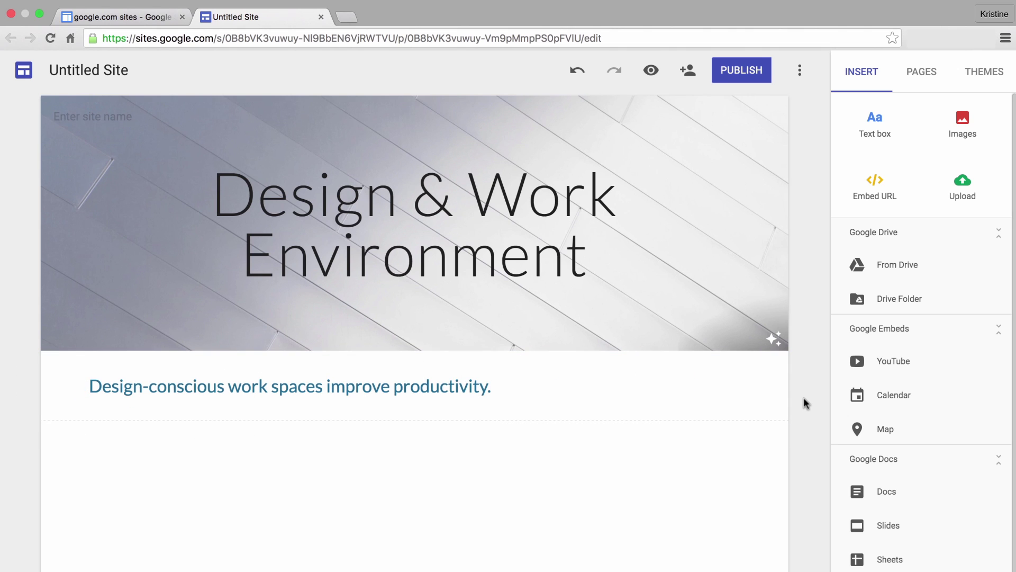
Step: Paste the paragraph about curating balanced work spaces into a new text box below
double_click(661, 441)
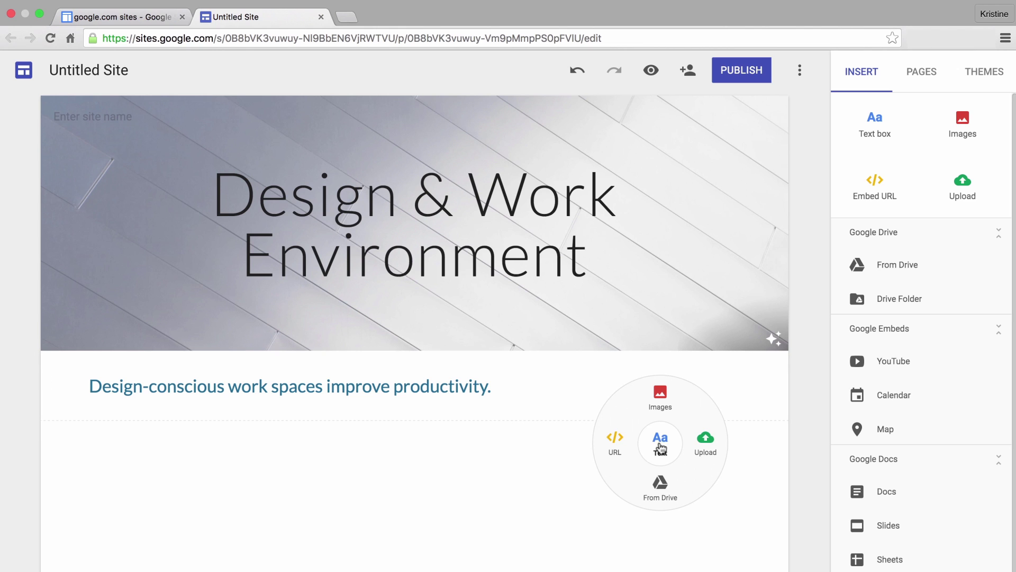
click(661, 443)
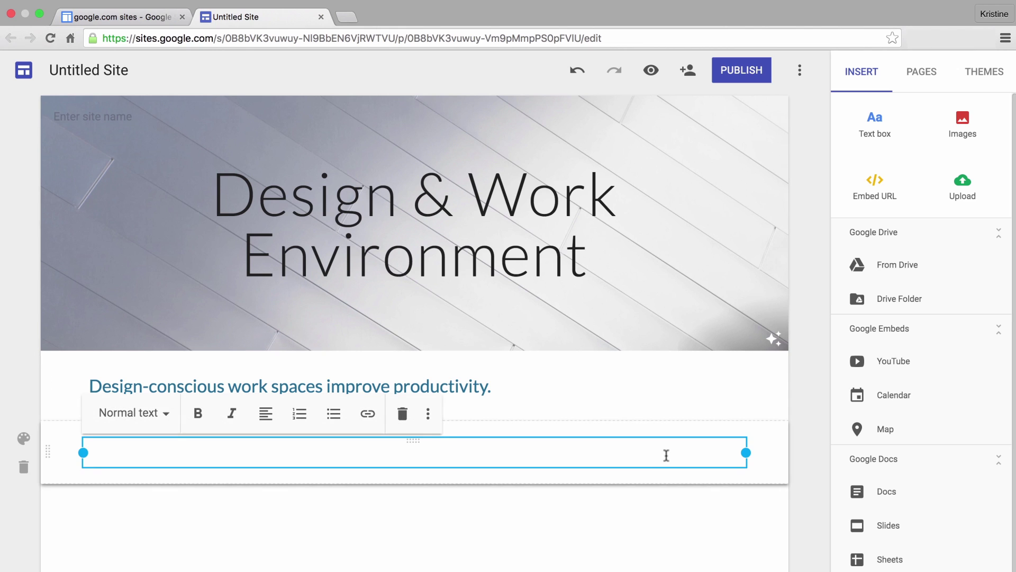
text(Creating a balance in life can be difficult. But curating our spaces and environments can help us achieve a better balance. Discovering new ways to improve our work spaces in both design and functionality can help promote productivity.)
click(801, 458)
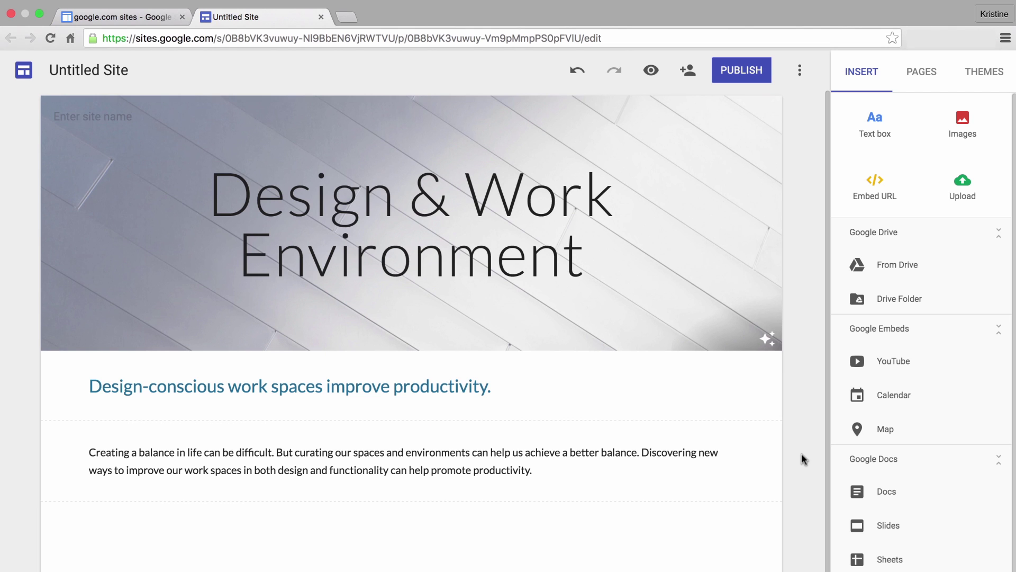
Step: Insert orange-glow copy.jpg from Google Drive and crop it into a wide banner
click(972, 130)
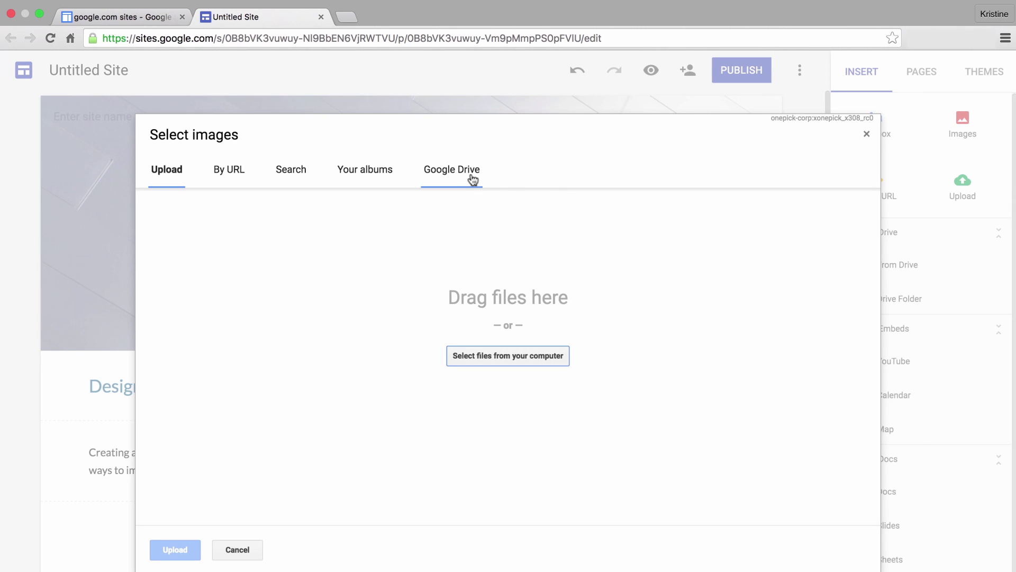
click(471, 168)
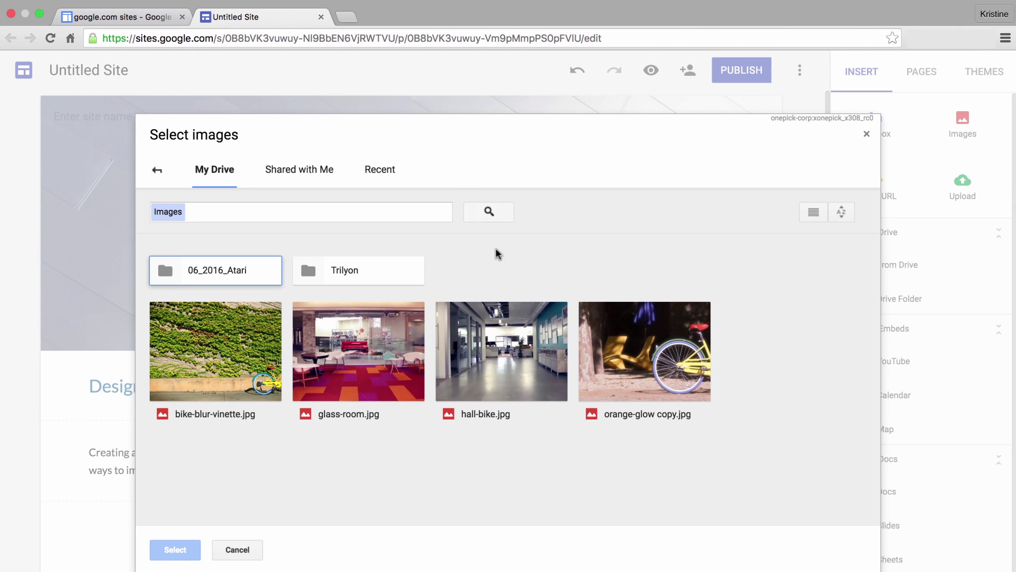
click(644, 351)
click(175, 550)
mouse_move(411, 493)
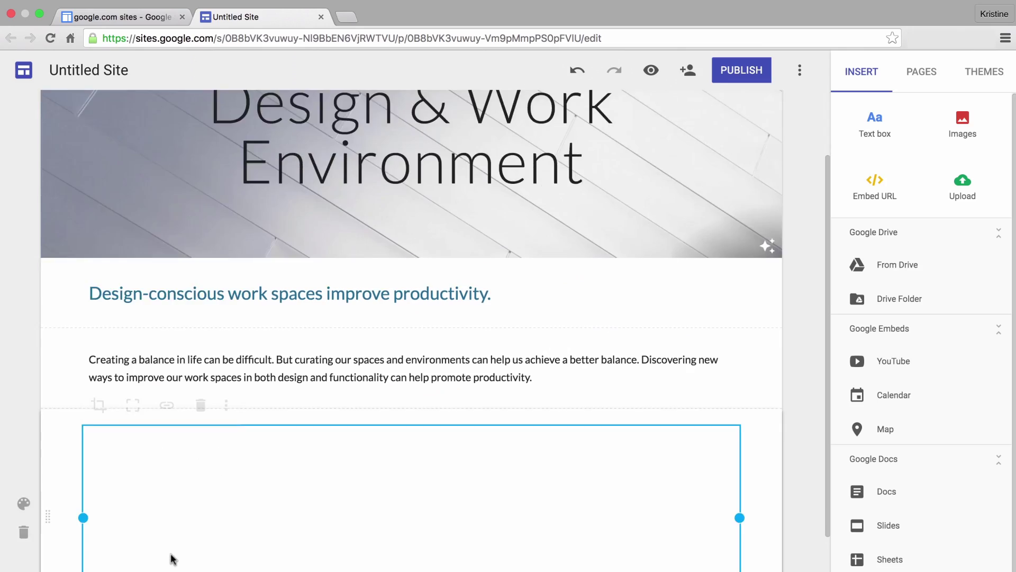
drag(742, 381, 702, 370)
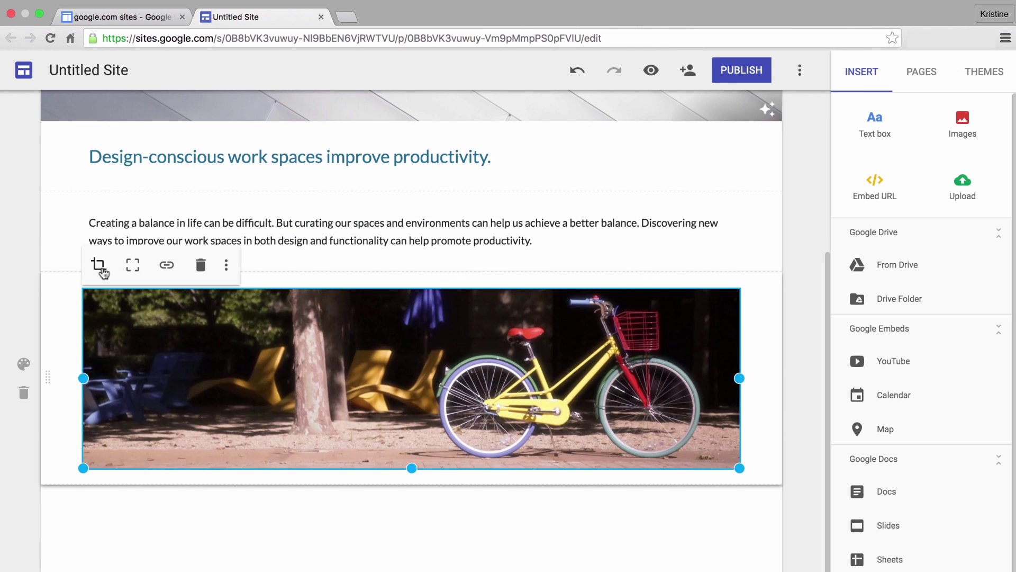
click(100, 269)
drag(95, 266, 112, 268)
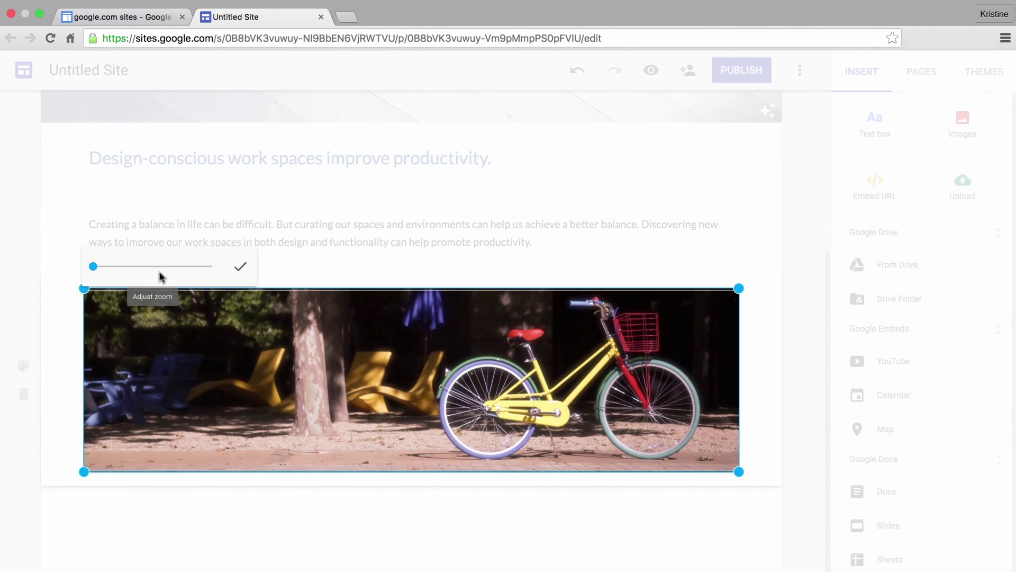
click(240, 266)
Step: Insert glass-room.jpg and hall-bike.jpg side by side beneath the bike photo
click(963, 127)
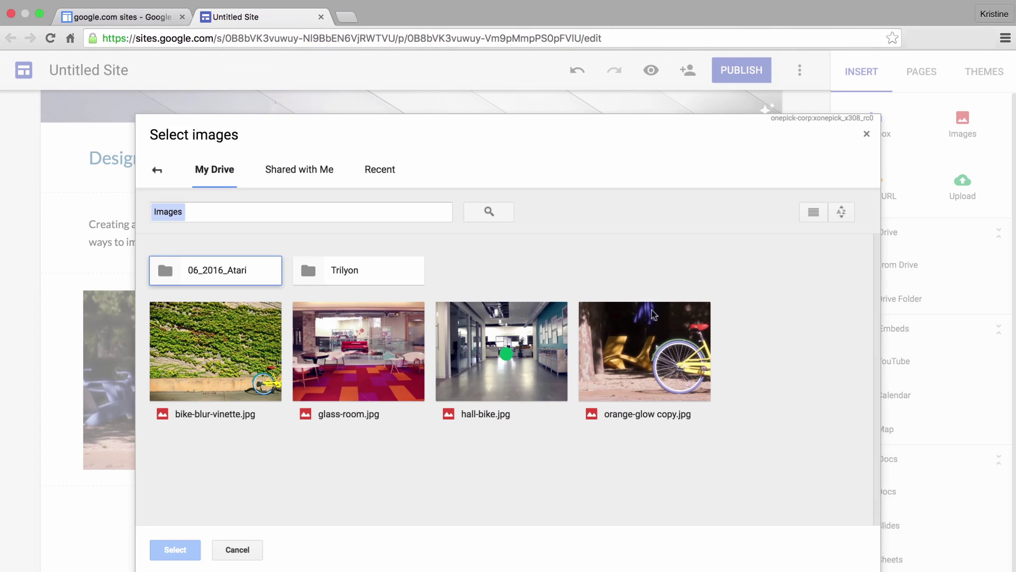
click(358, 365)
shift+click(502, 364)
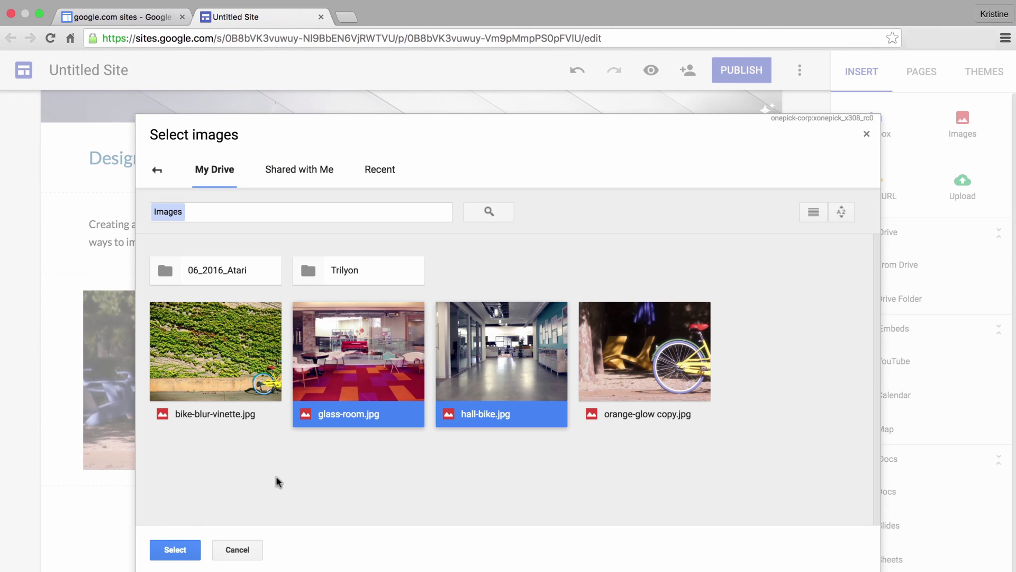
click(175, 550)
click(615, 543)
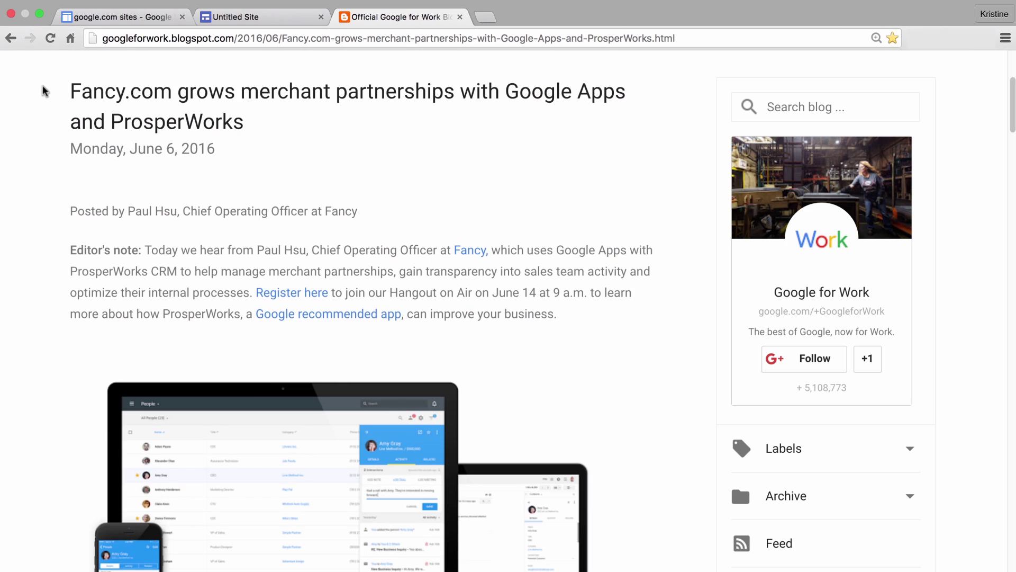
Step: Paste the Fancy.com blog post with its devices image, then add the Lobby You Are Here photo
drag(43, 86, 539, 497)
key(super+c)
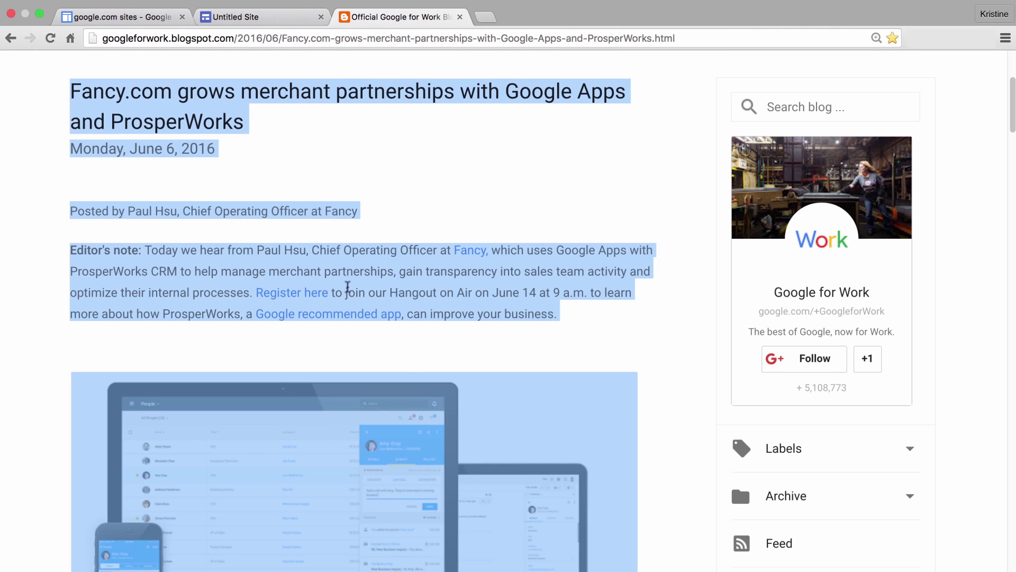
click(262, 17)
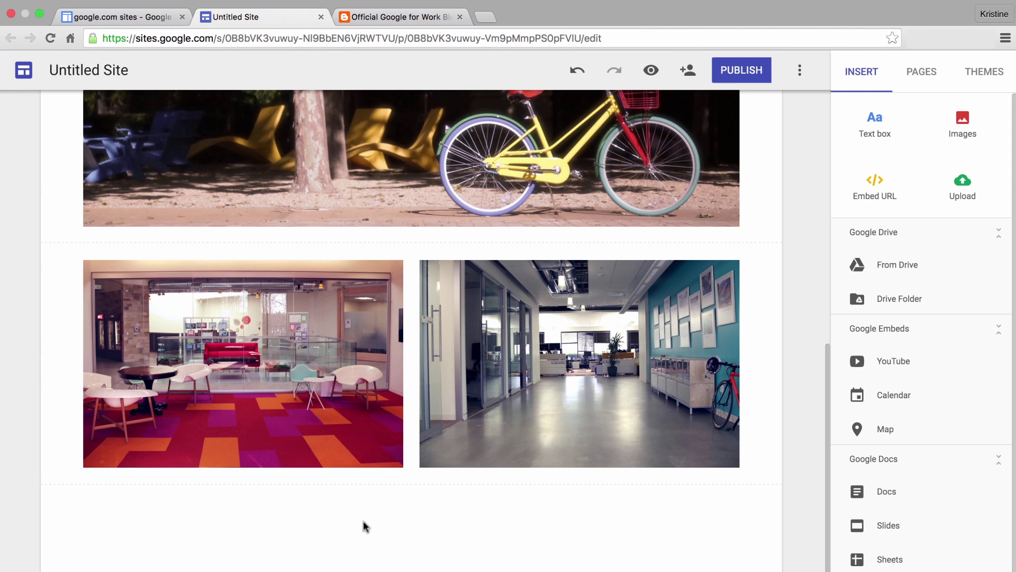
key(super+v)
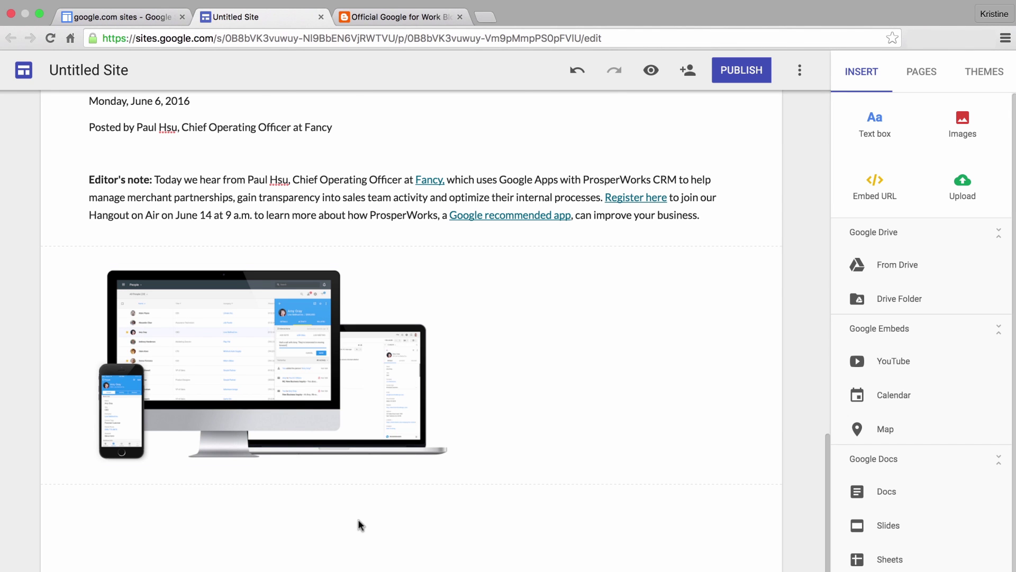
scroll(359, 519, down, 3)
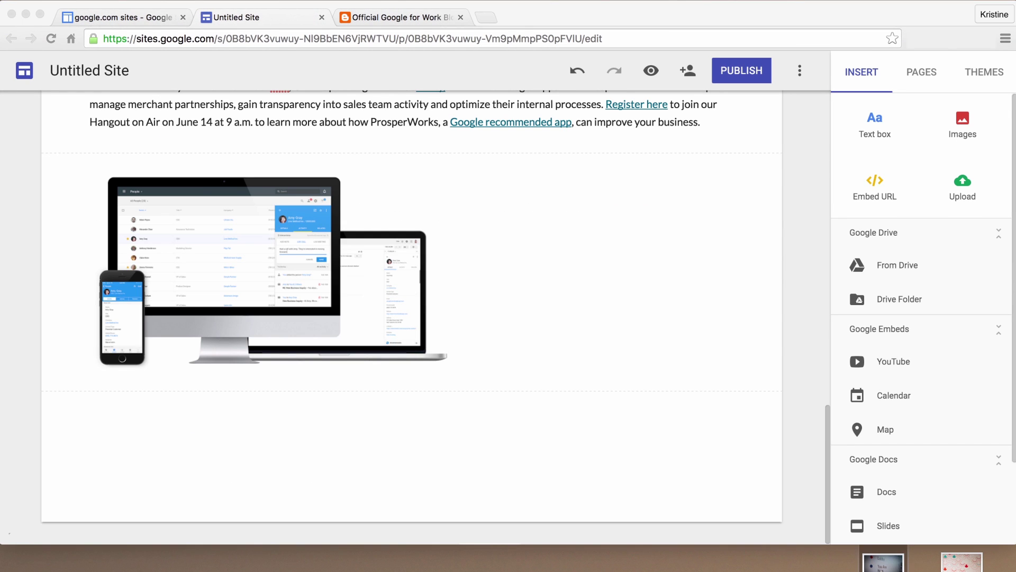
drag(883, 561, 522, 423)
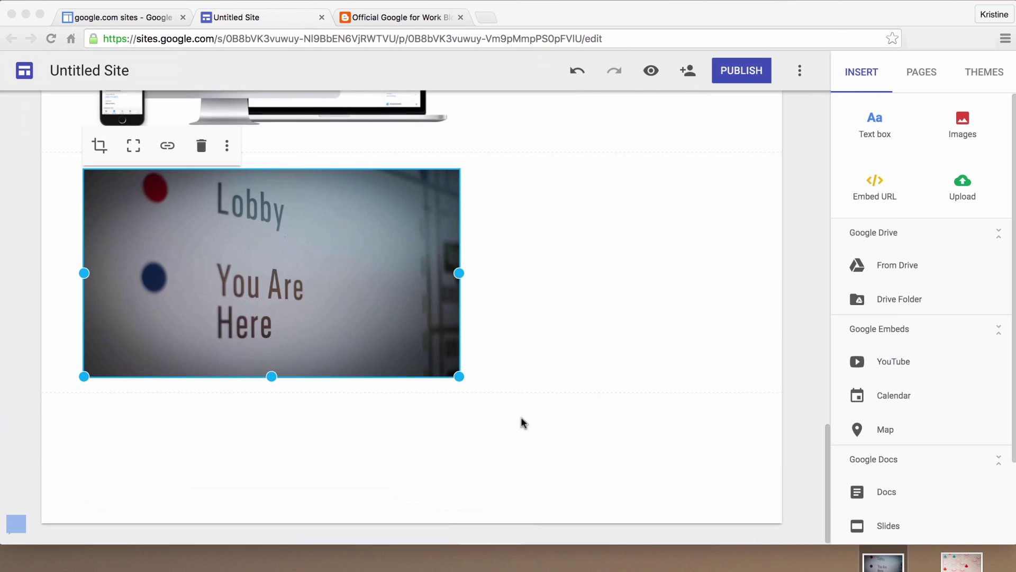
scroll(808, 218, down, 15)
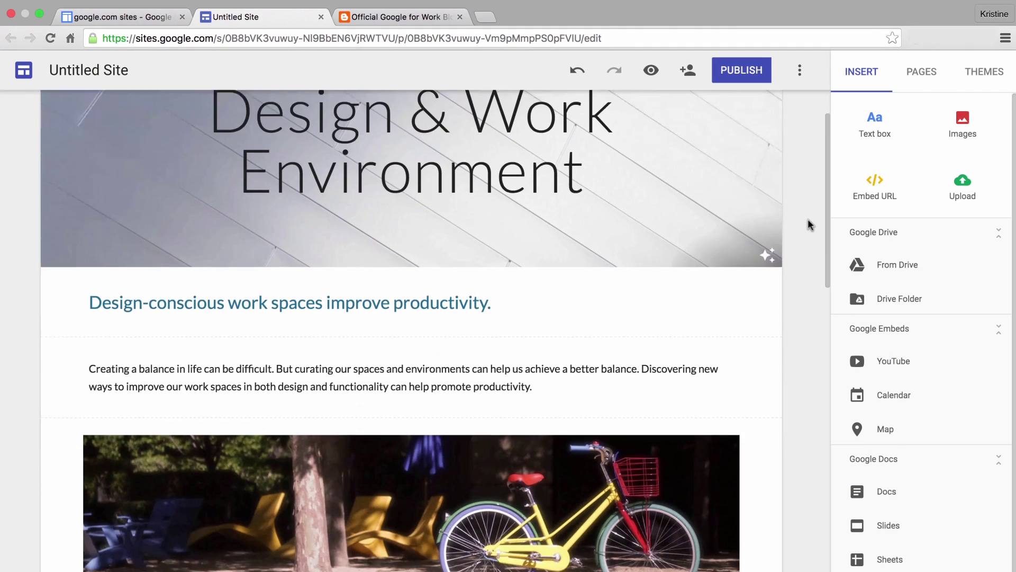
scroll(808, 219, down, 5)
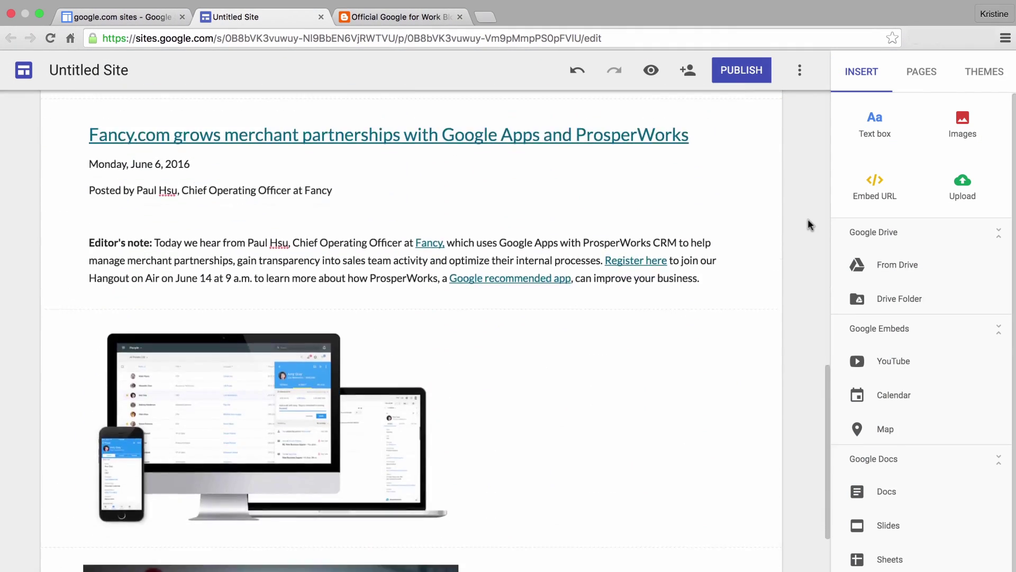
scroll(808, 218, up, 5)
scroll(807, 219, up, 5)
scroll(808, 218, up, 8)
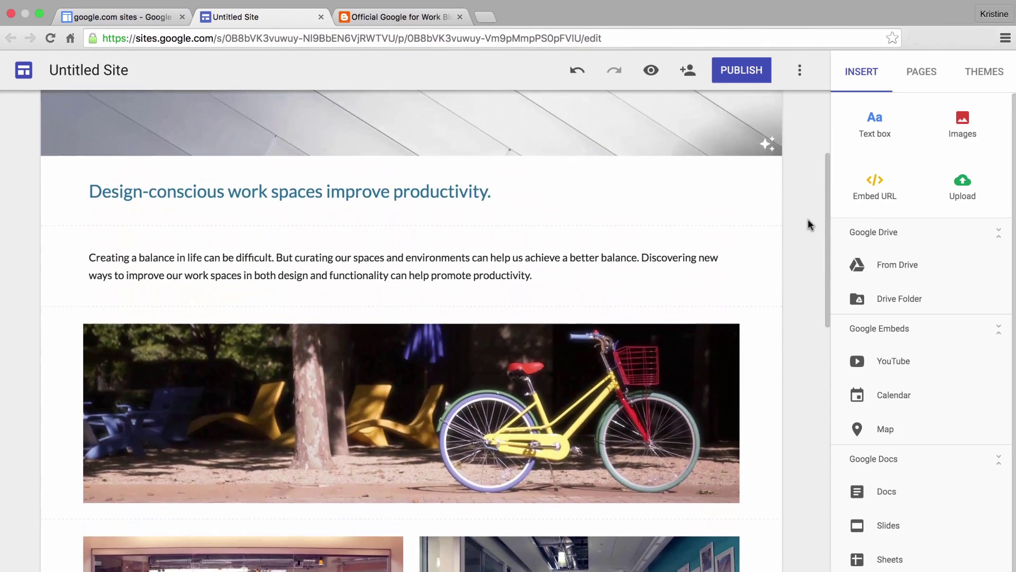
scroll(808, 219, up, 5)
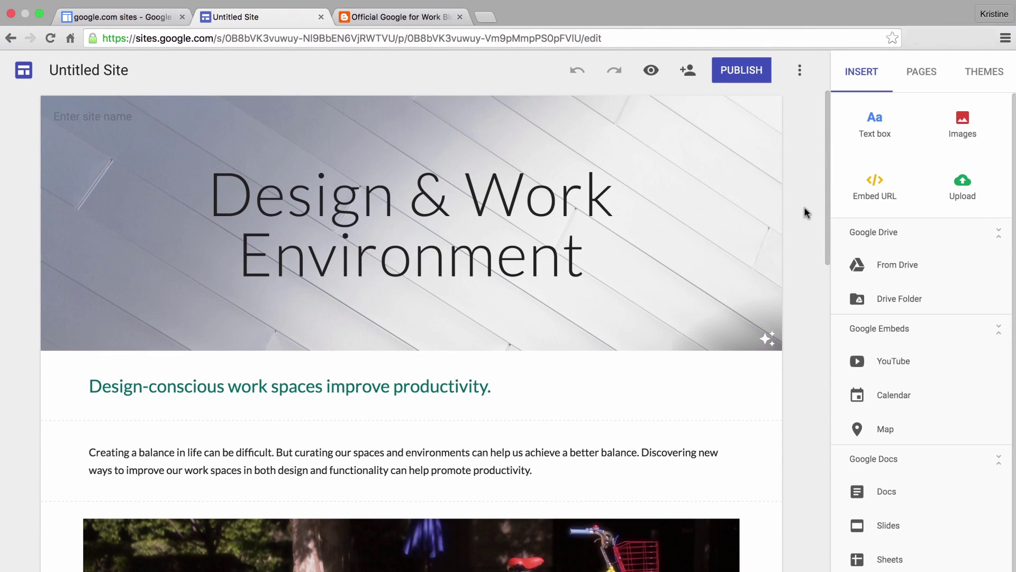
click(921, 71)
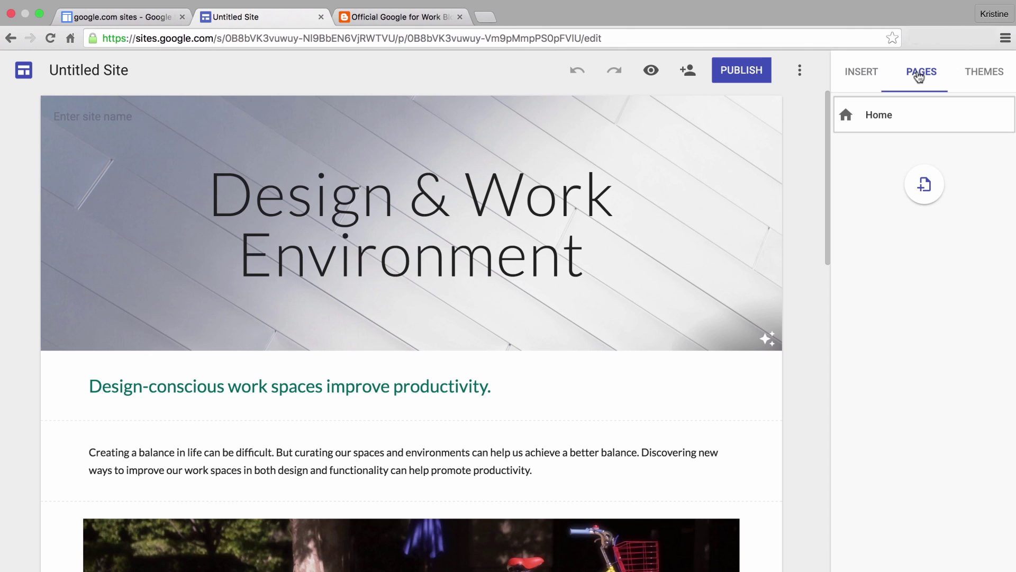
Step: Add Feng Shui, Space Ideas and Ergonomics pages, nesting Space Ideas under Feng Shui
click(924, 185)
text(Feng Shui)
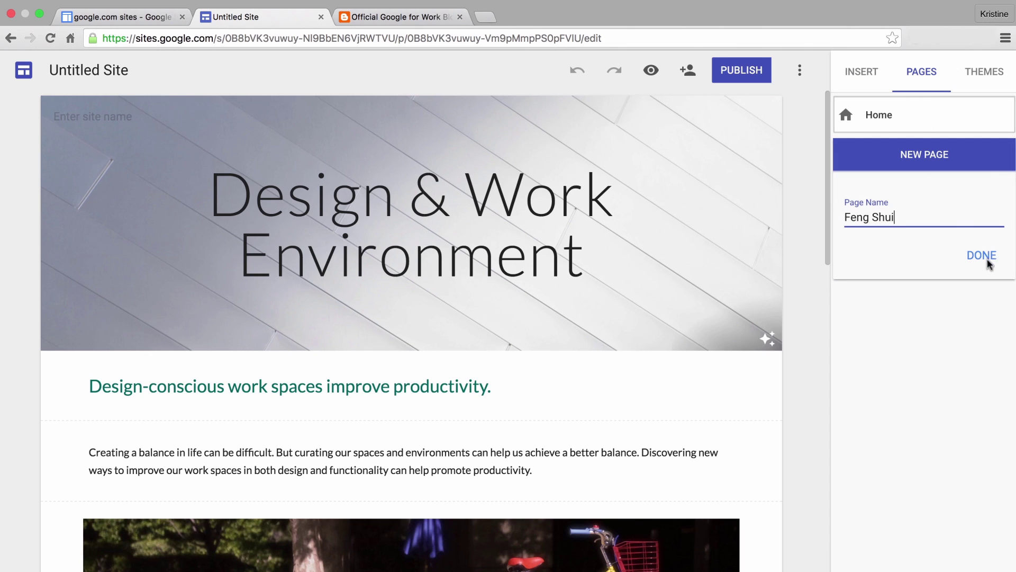
click(982, 255)
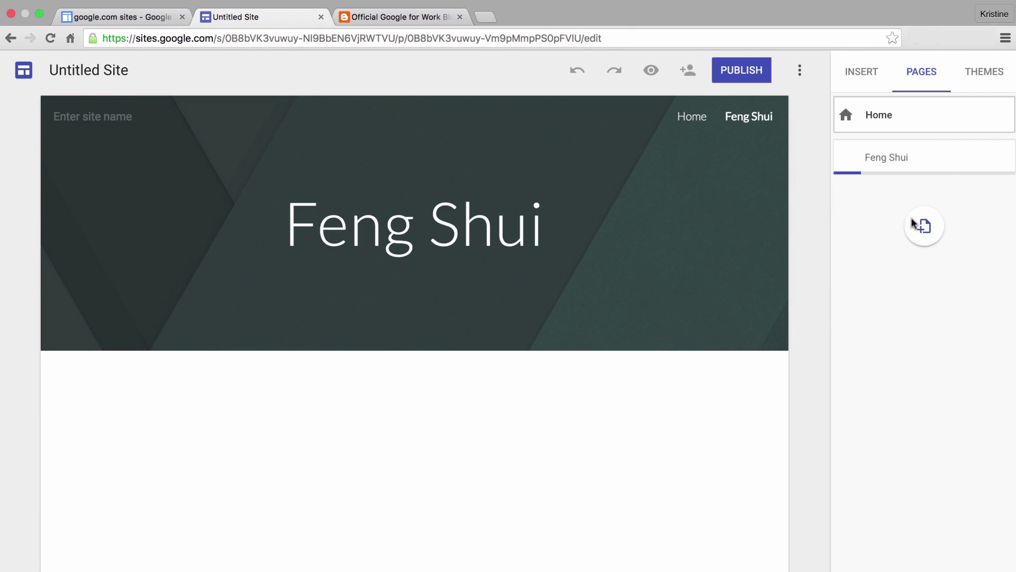
click(924, 227)
text(Space Ideas)
click(982, 297)
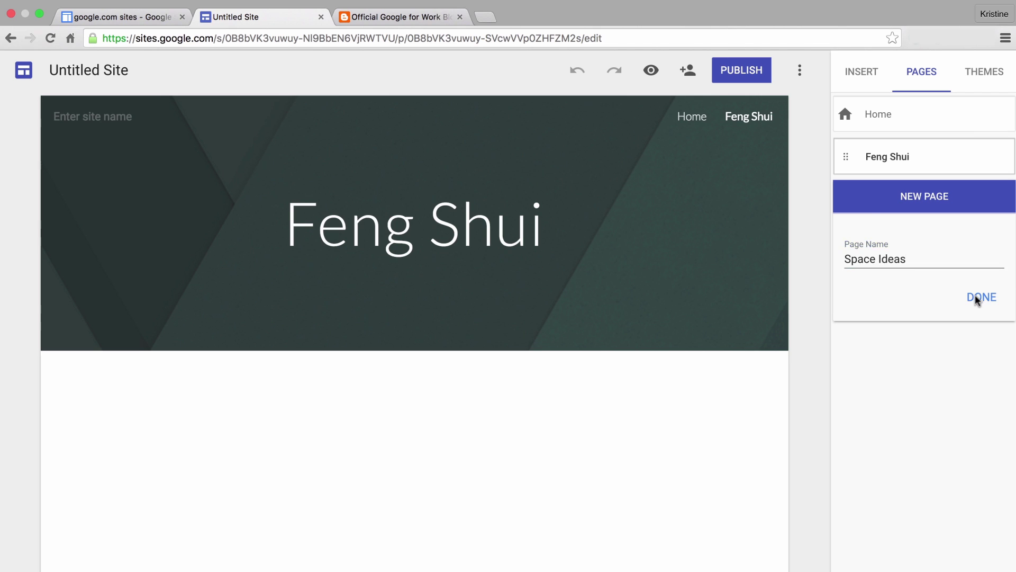
click(925, 239)
text(Ergonomics)
click(982, 339)
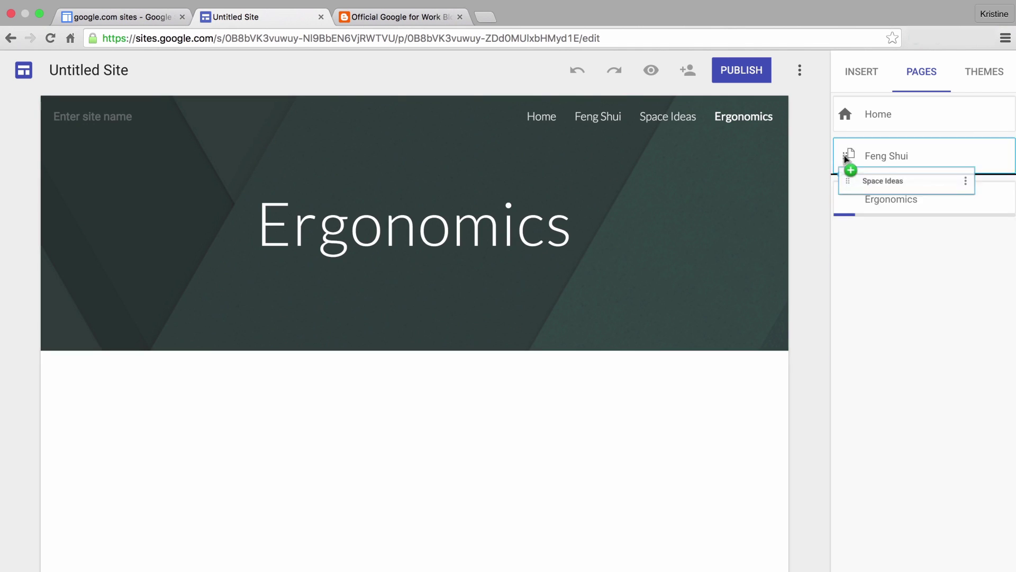
mouse_move(847, 198)
mouse_down()
mouse_move(845, 143)
mouse_move(845, 238)
mouse_move(866, 183)
mouse_up()
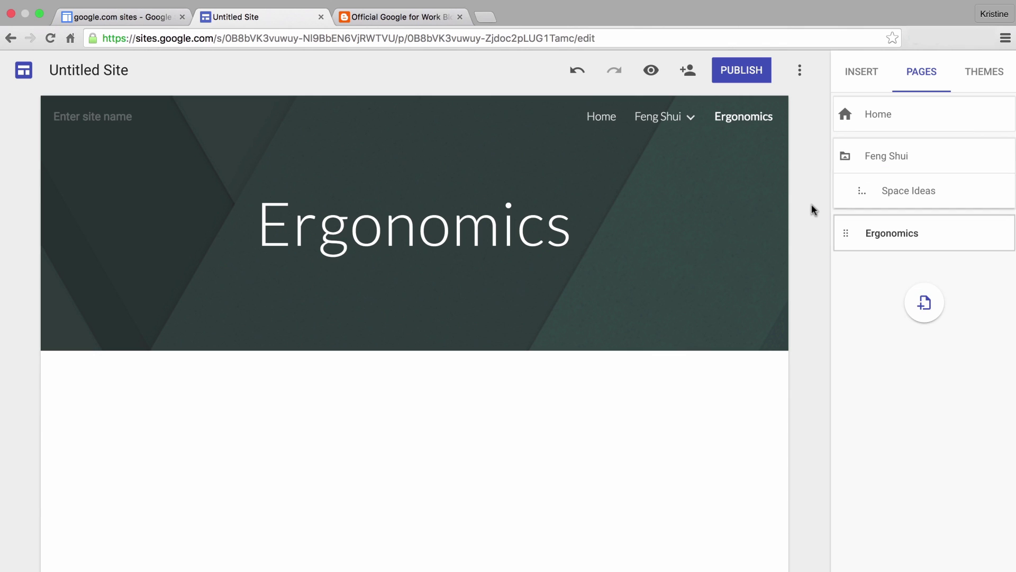
Step: Switch the site to side navigation and check the side menu
click(25, 118)
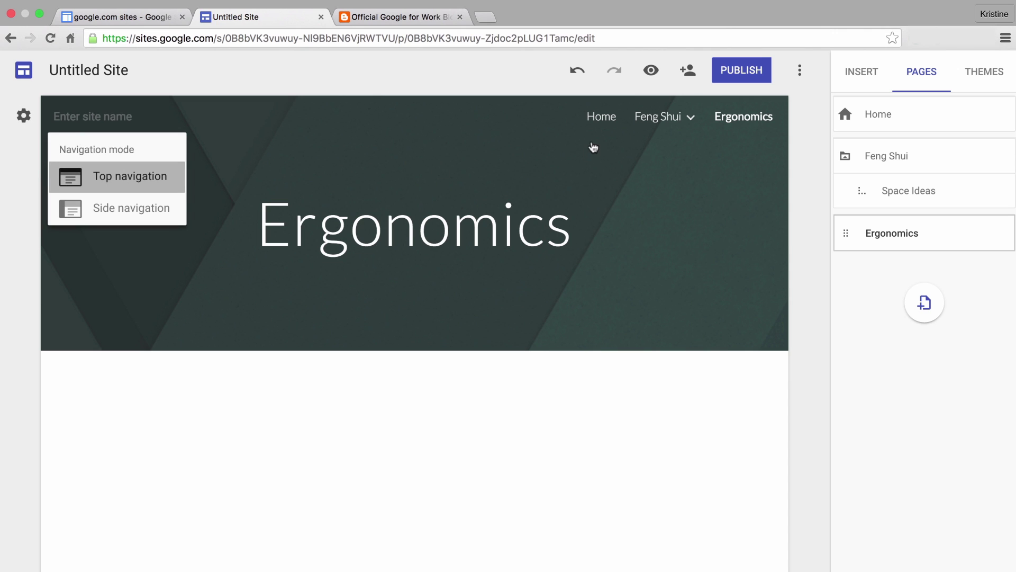
click(95, 205)
click(57, 117)
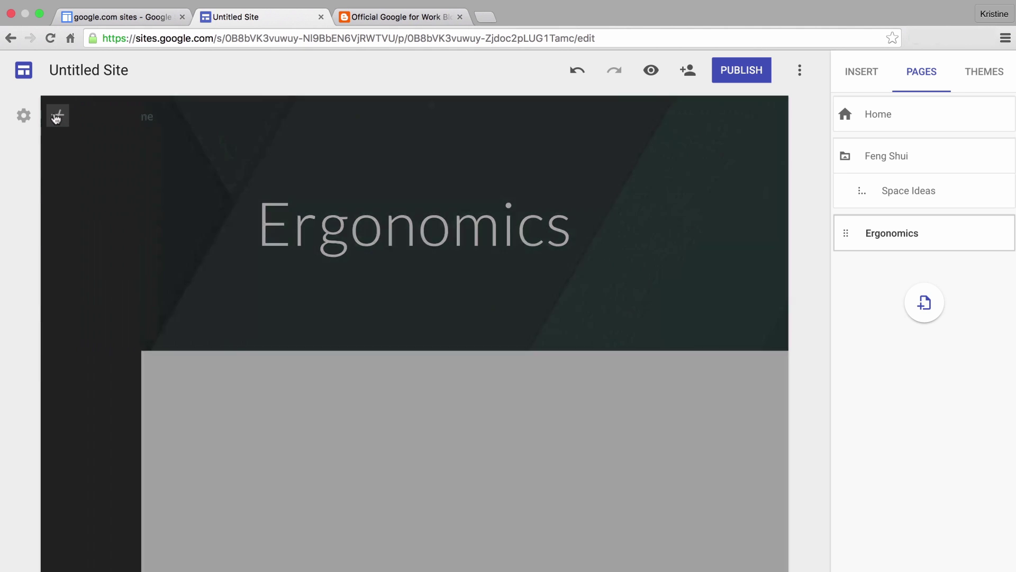
click(58, 118)
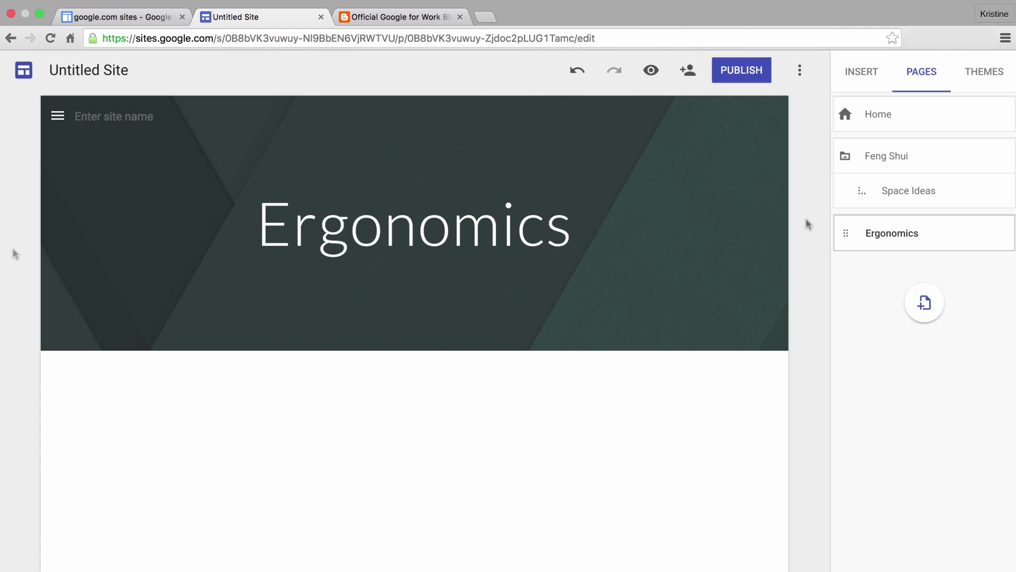
Step: Preview the Aristotle and Diplomat themes, then choose the Simple theme
click(985, 72)
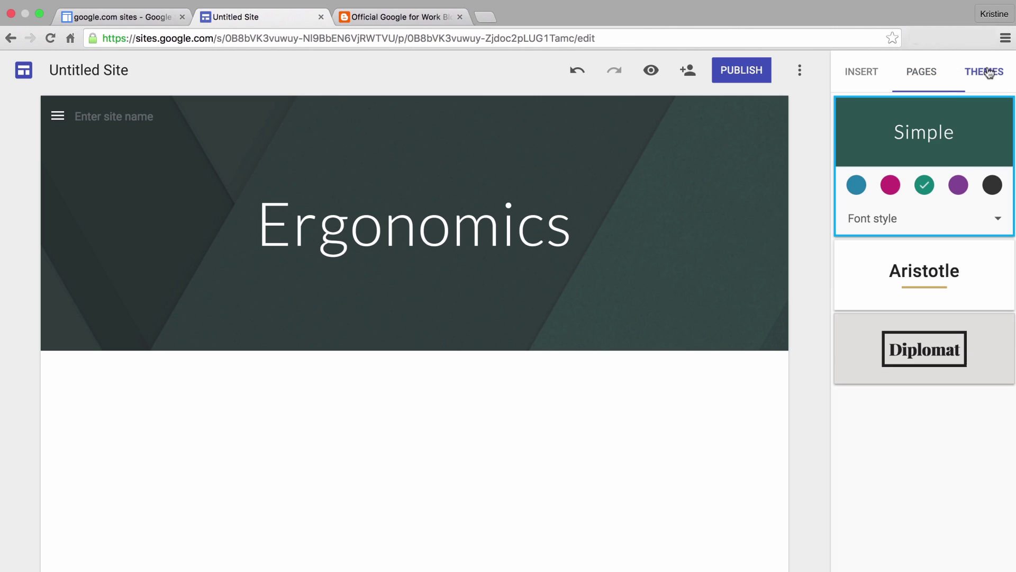
click(882, 265)
click(871, 352)
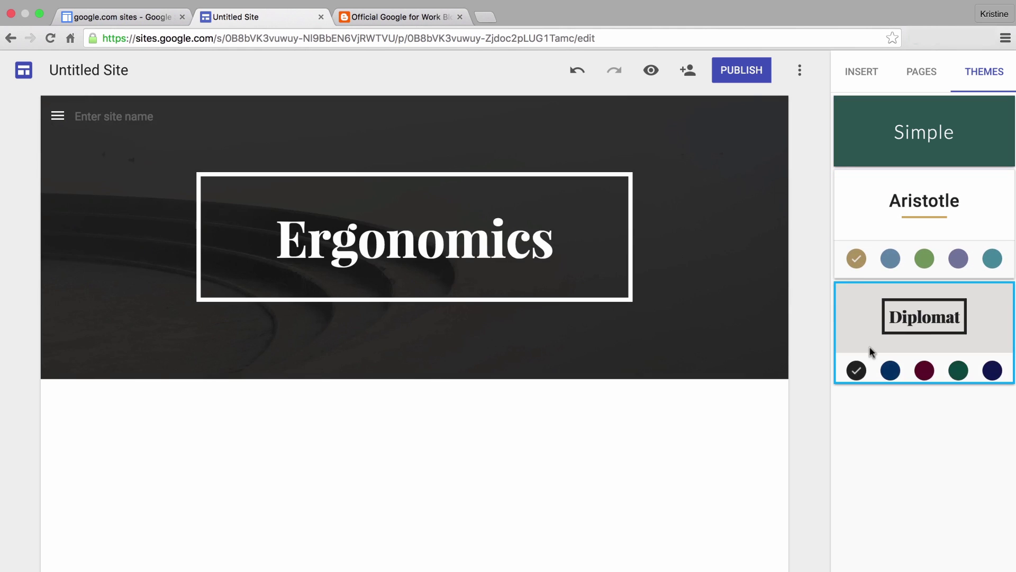
click(890, 143)
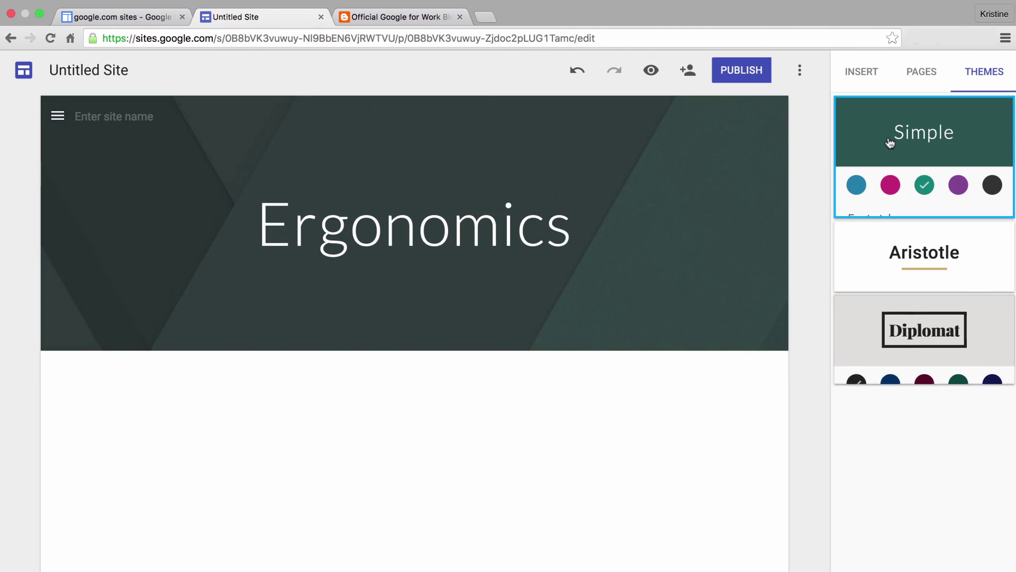
Step: Set the Simple theme colour to magenta and its font style to Light
click(890, 186)
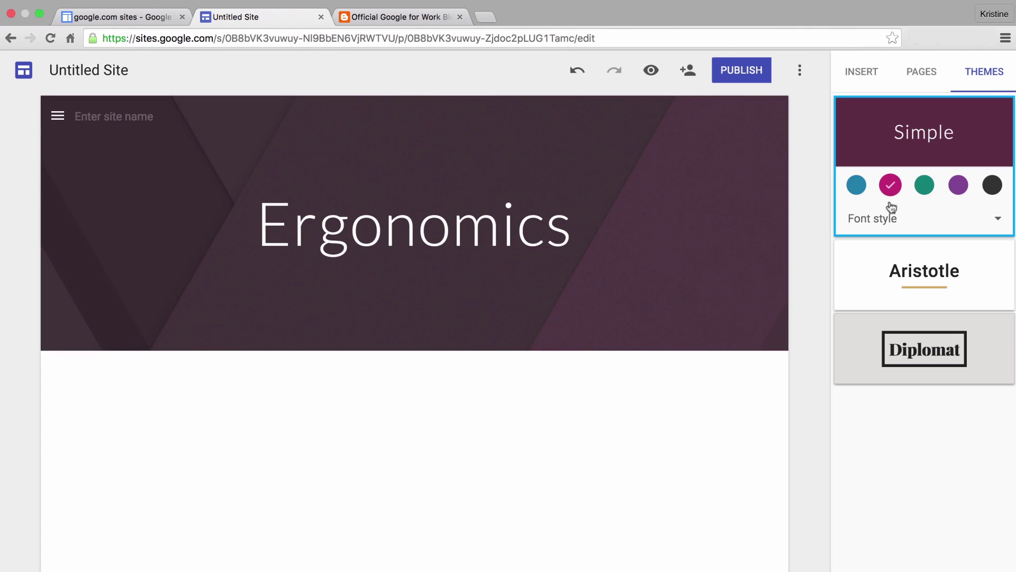
click(894, 221)
click(890, 262)
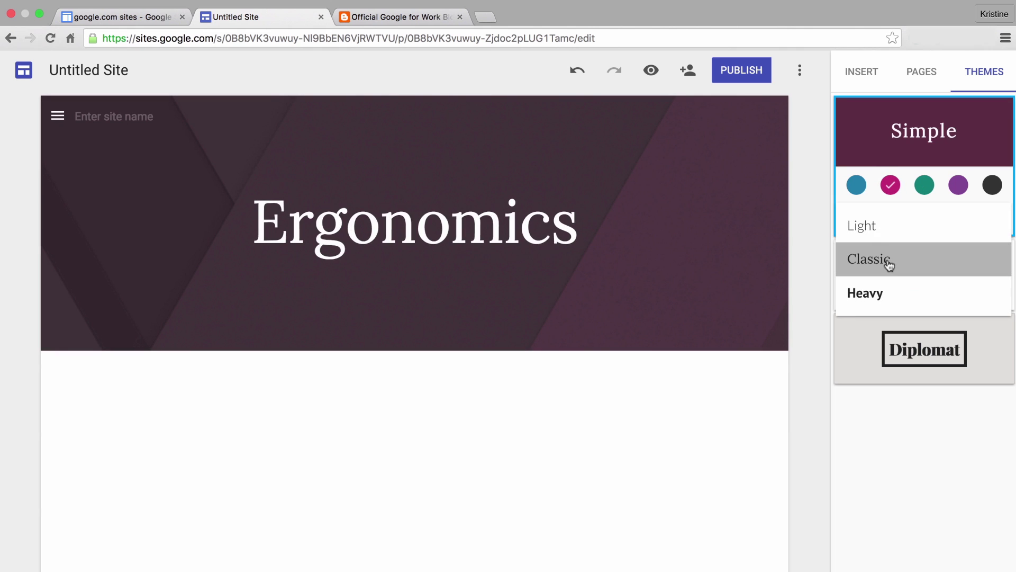
click(875, 231)
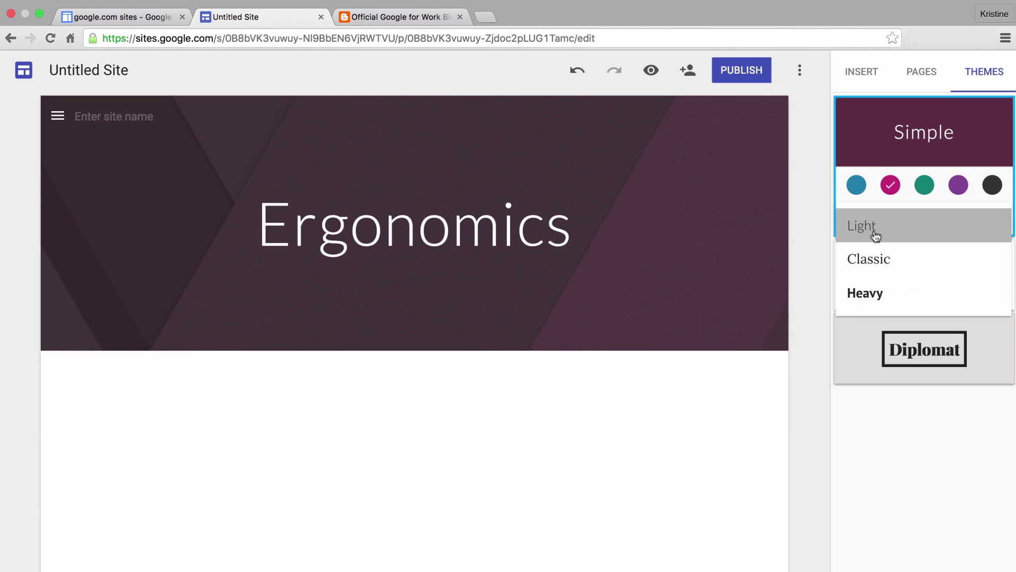
click(805, 285)
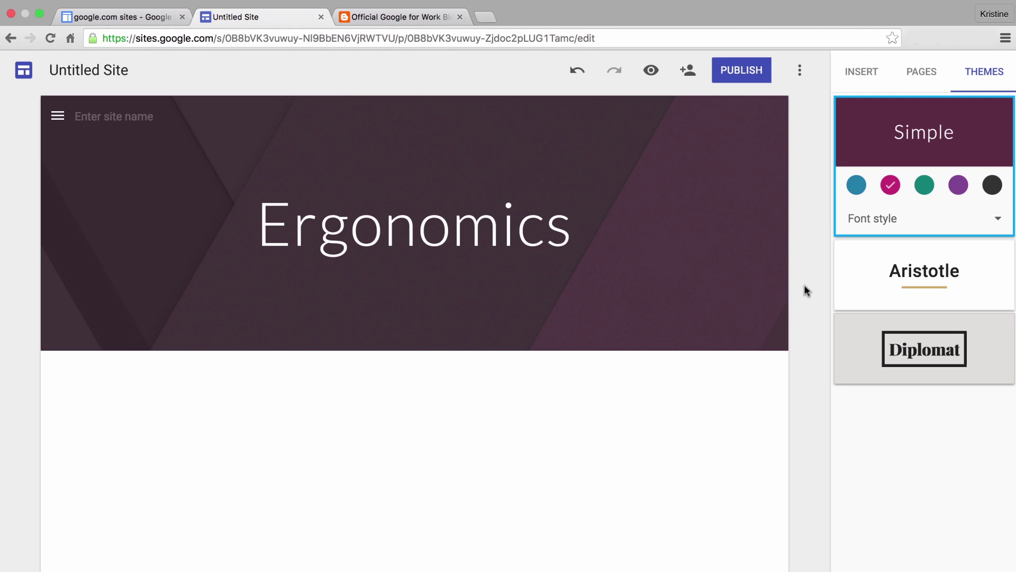
click(687, 71)
Step: Change the link sharing option under Who can edit and save it
click(457, 436)
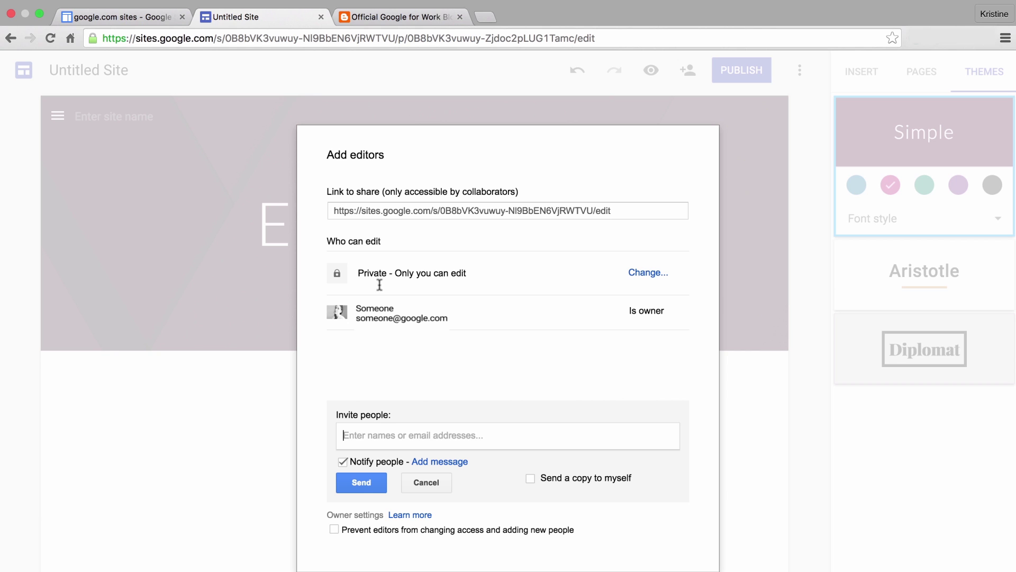
click(659, 272)
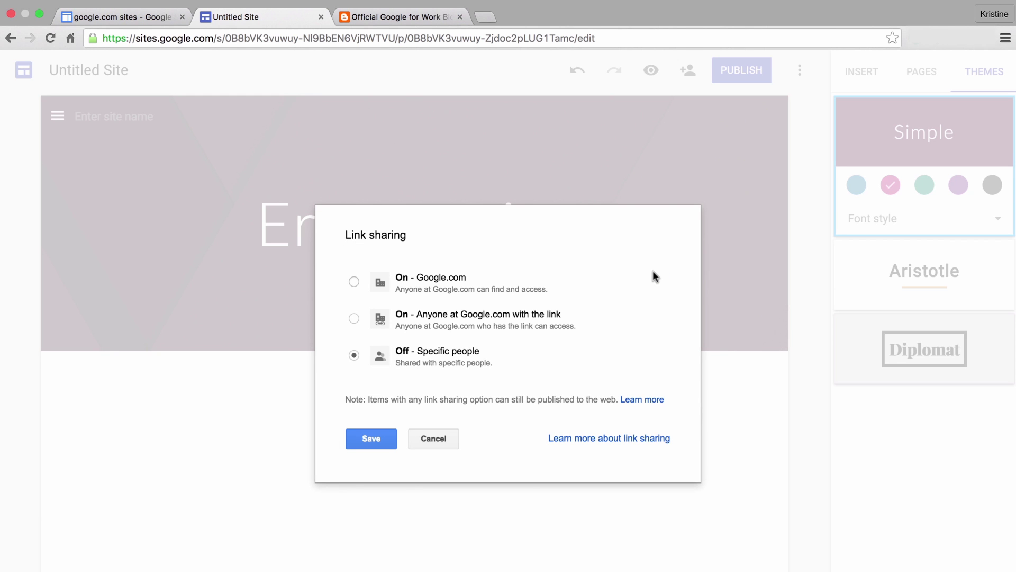
click(372, 441)
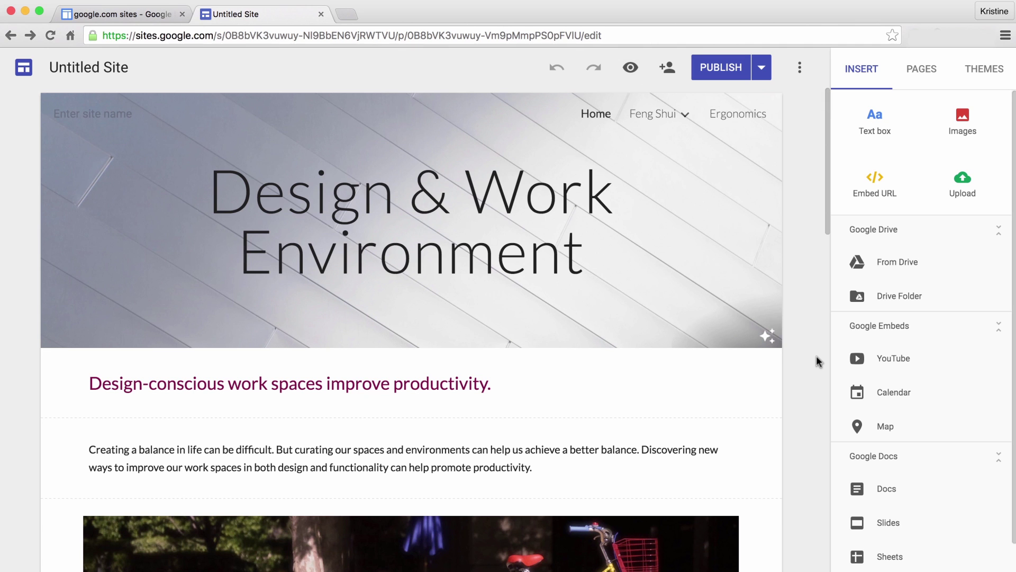
click(631, 68)
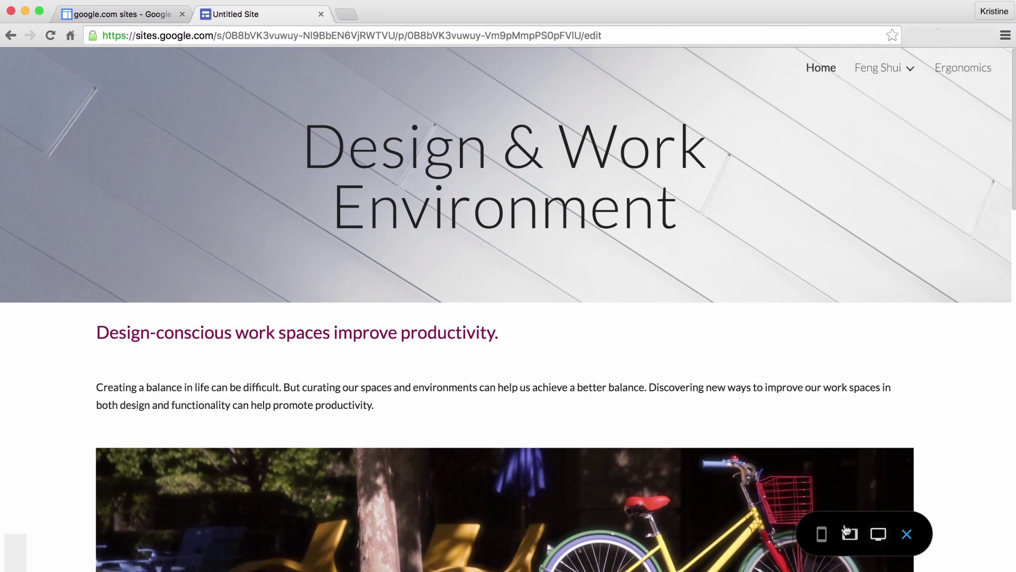
click(850, 533)
click(822, 534)
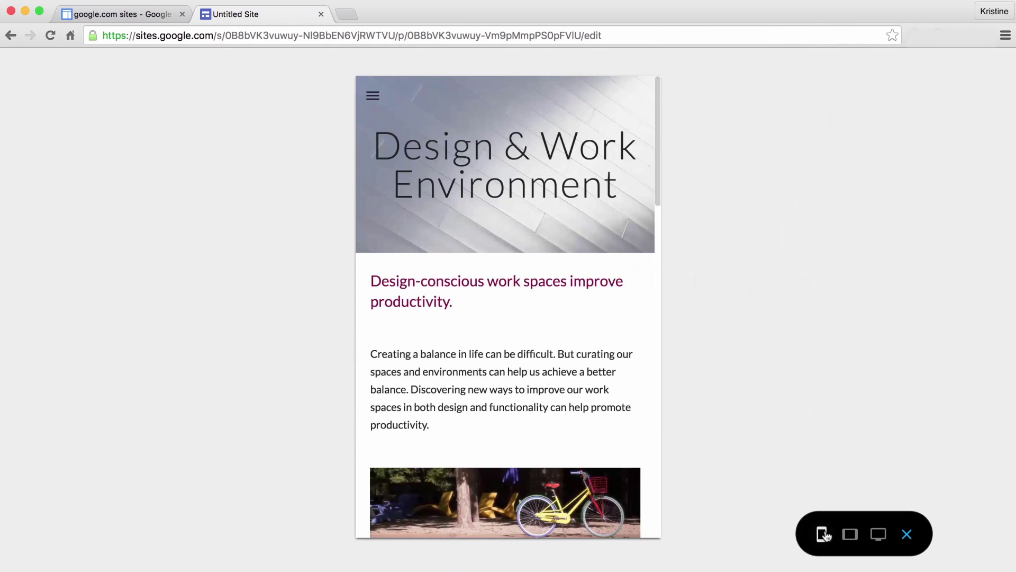
click(879, 533)
click(905, 536)
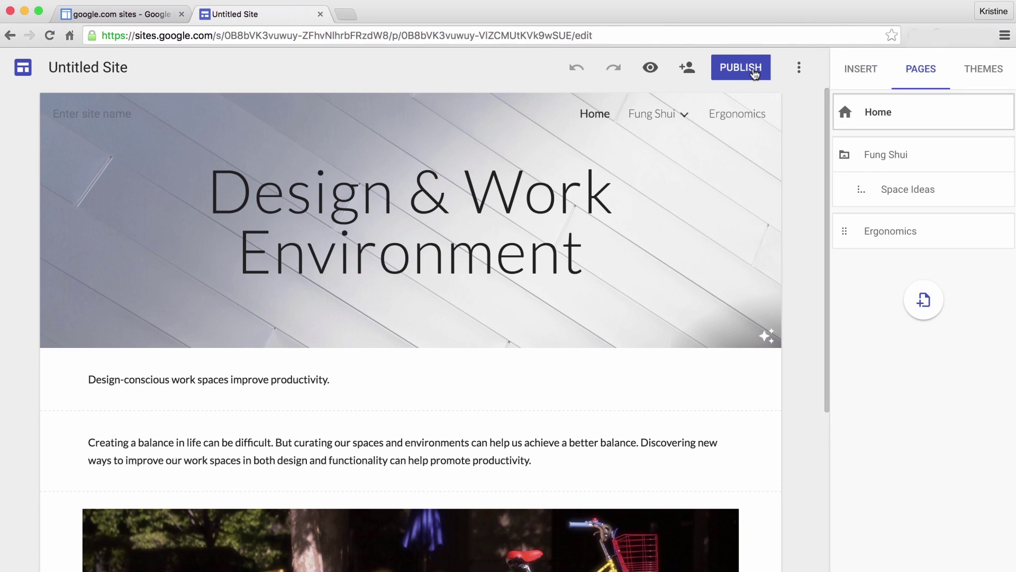
Step: Publish the site at the work-anddesign address and view it live
click(742, 67)
text(nddesign)
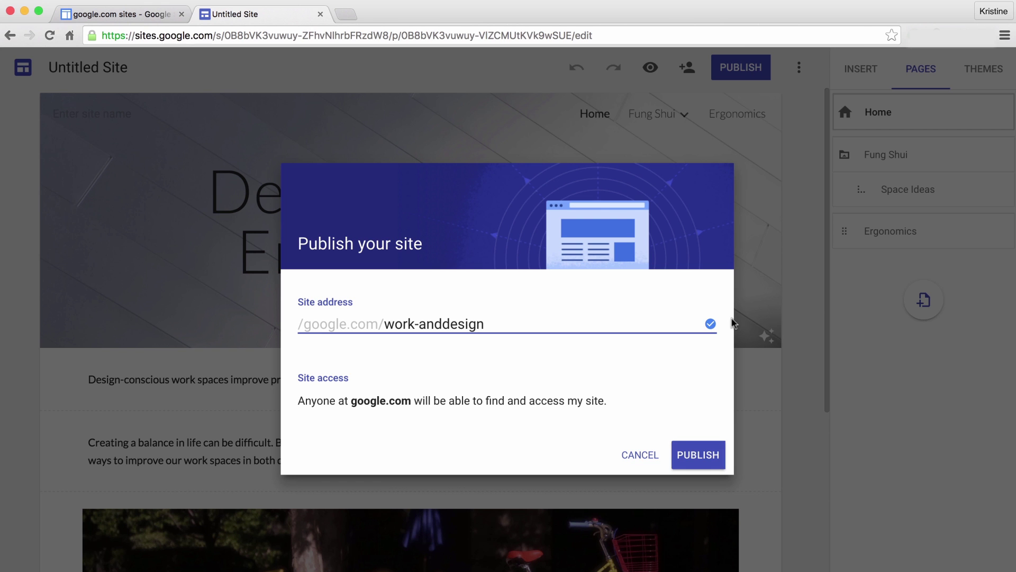
click(685, 455)
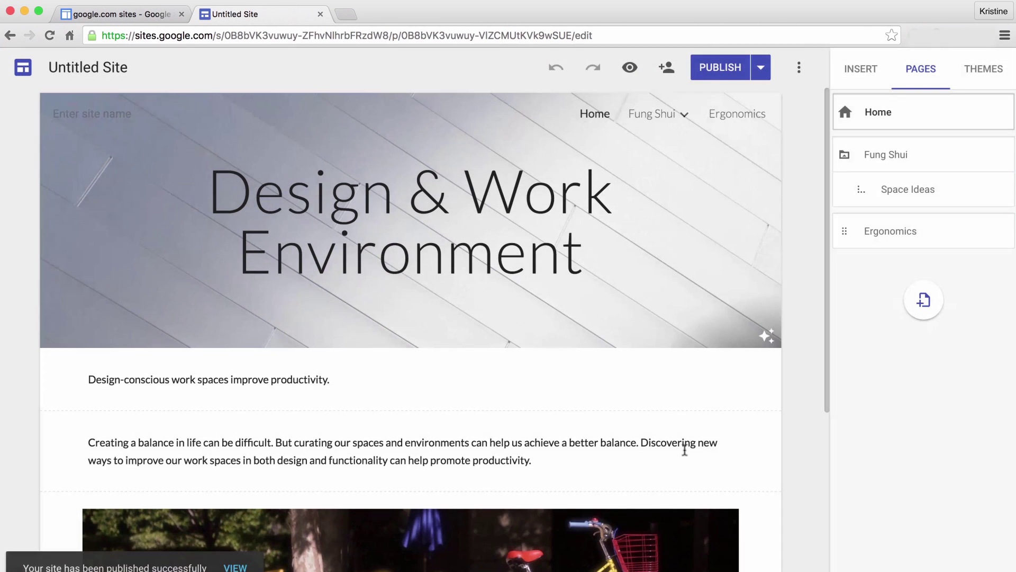
click(685, 451)
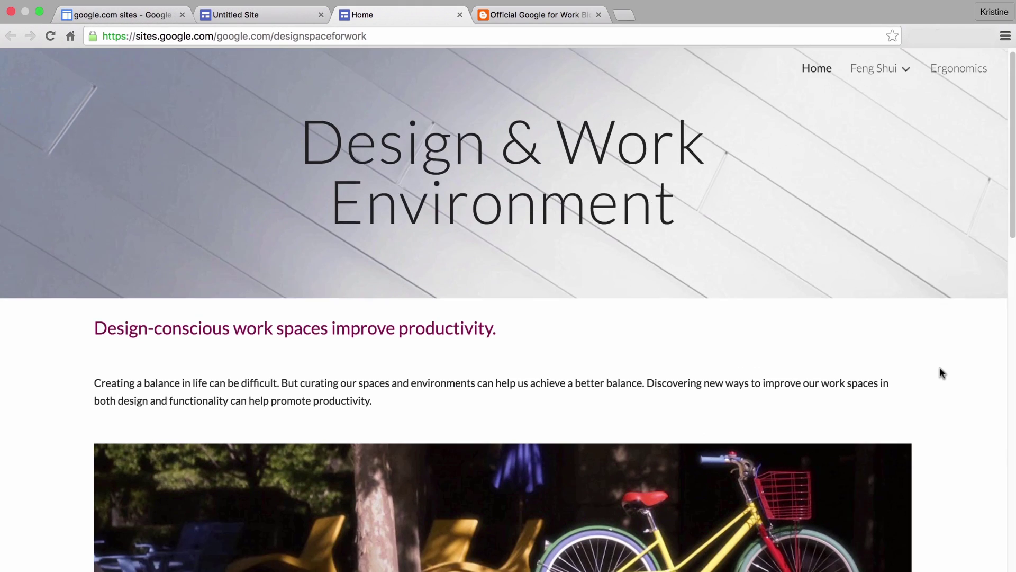
scroll(940, 367, down, 5)
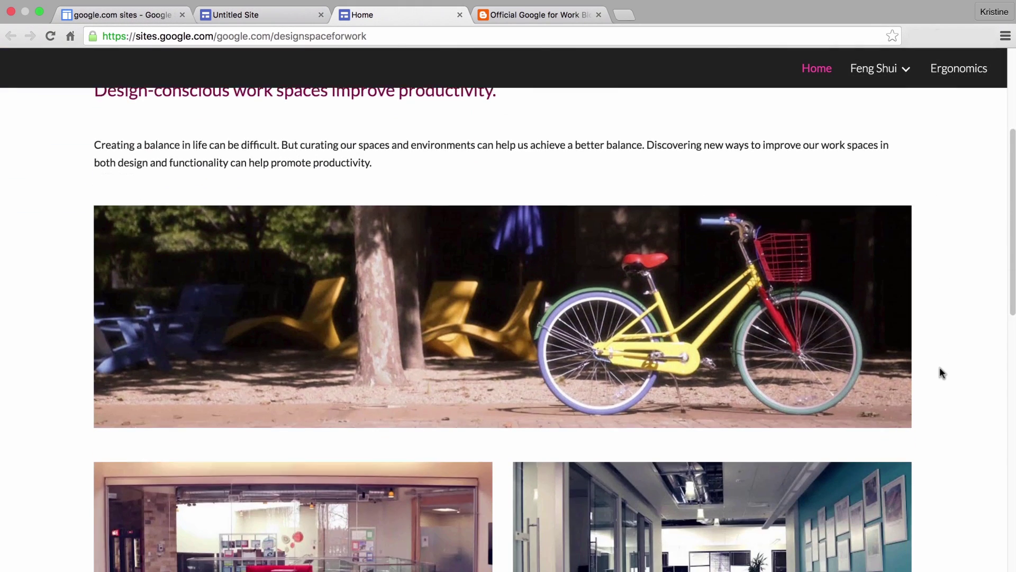
scroll(939, 367, down, 5)
scroll(942, 378, down, 4)
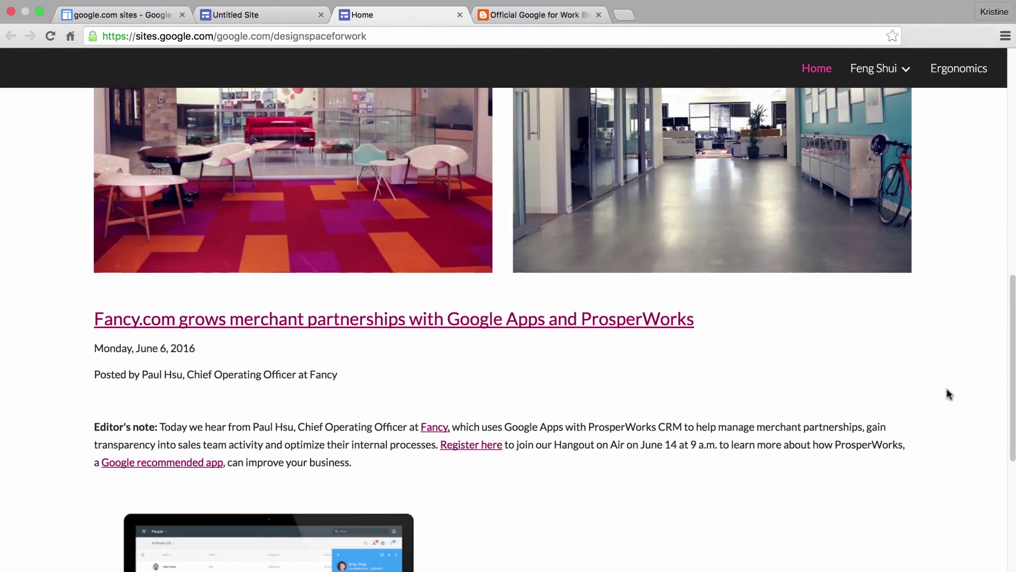
scroll(947, 388, down, 4)
scroll(947, 389, down, 4)
scroll(947, 388, down, 2)
scroll(947, 387, up, 5)
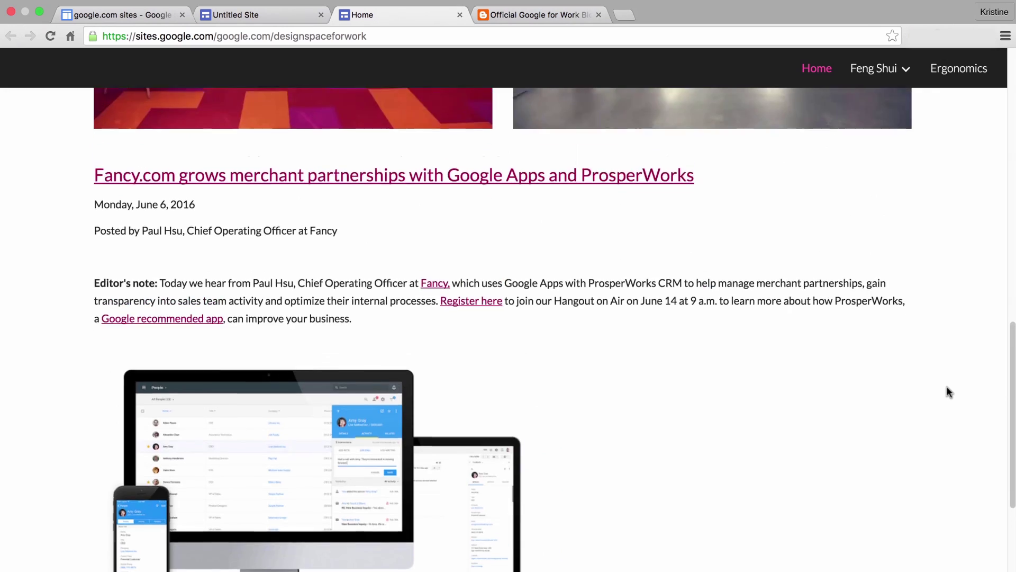
scroll(948, 386, up, 2)
scroll(947, 386, up, 5)
scroll(947, 386, up, 3)
scroll(947, 386, up, 5)
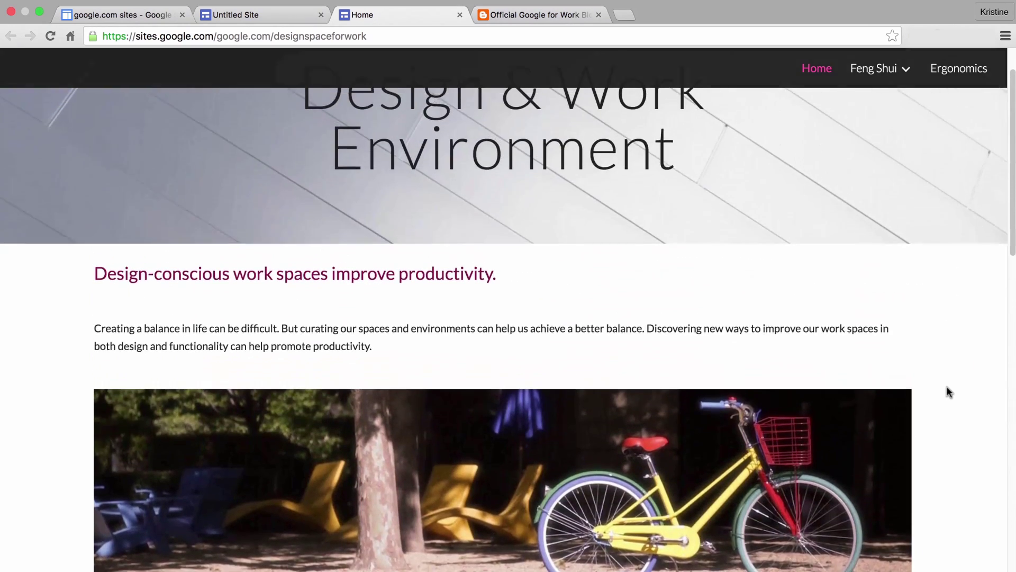
scroll(947, 386, up, 2)
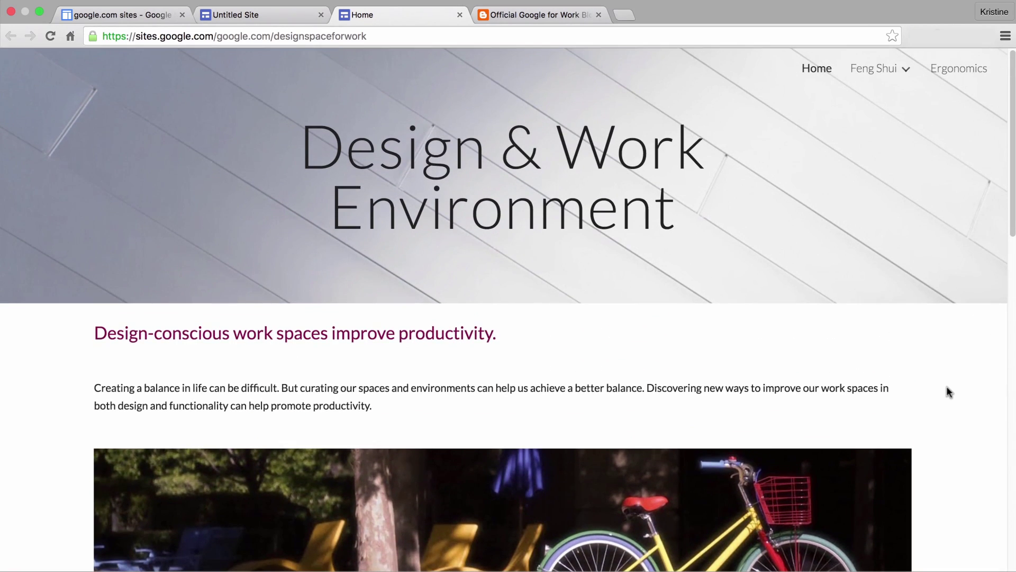
scroll(947, 386, down, 3)
scroll(947, 386, down, 5)
scroll(947, 387, down, 2)
scroll(947, 386, down, 5)
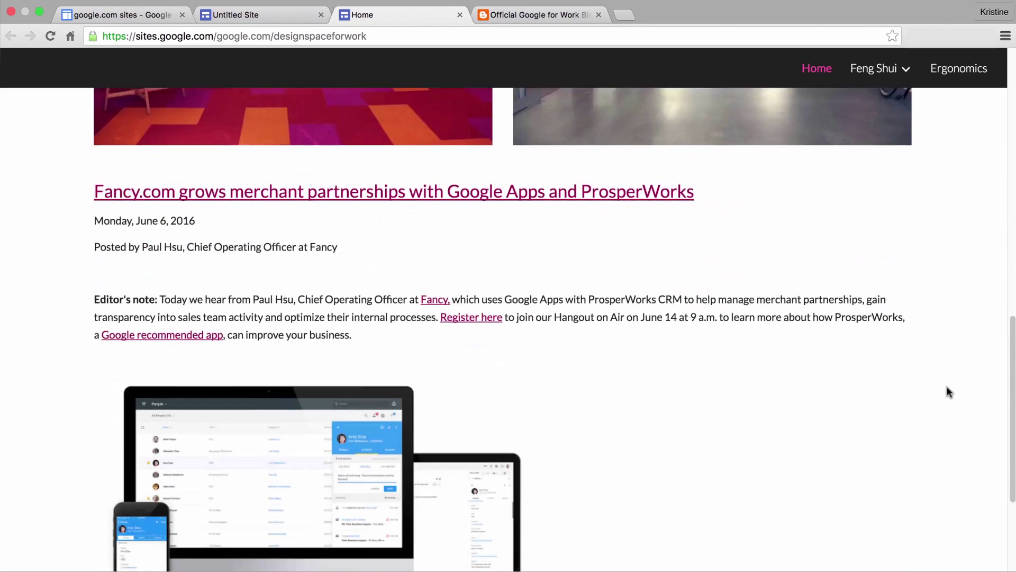
scroll(947, 386, down, 3)
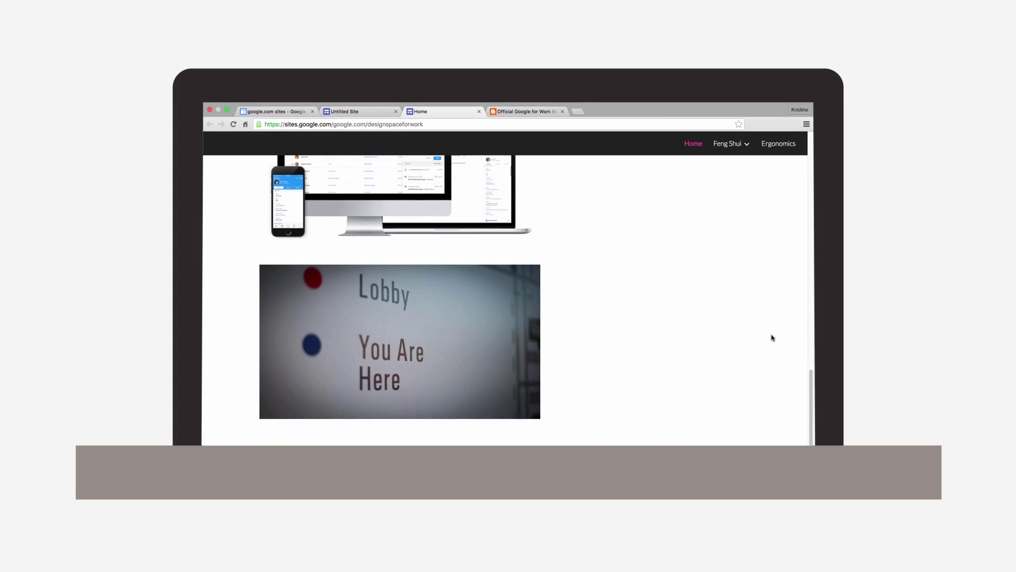
scroll(772, 338, up, 5)
scroll(771, 338, up, 5)
scroll(772, 337, up, 3)
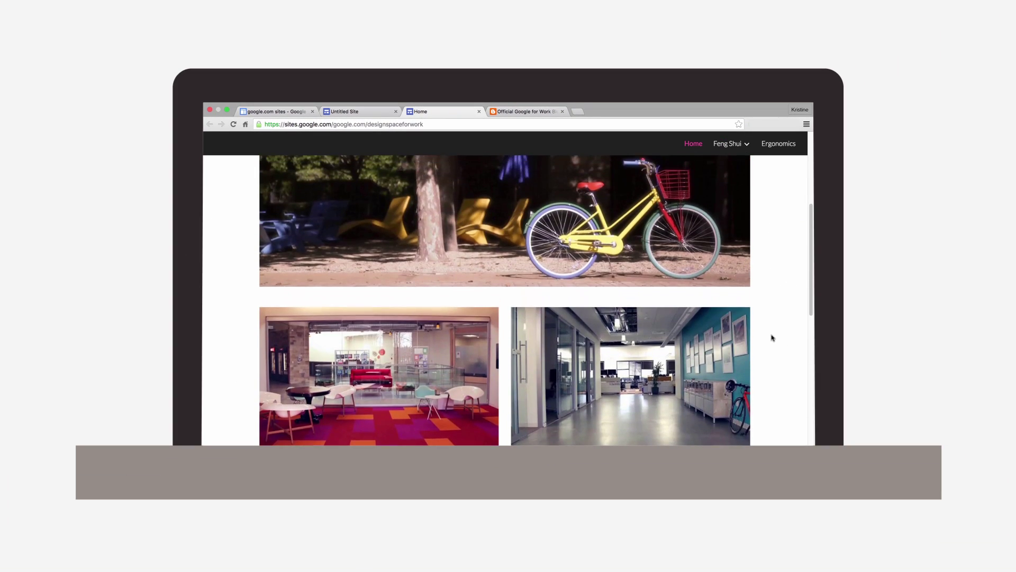